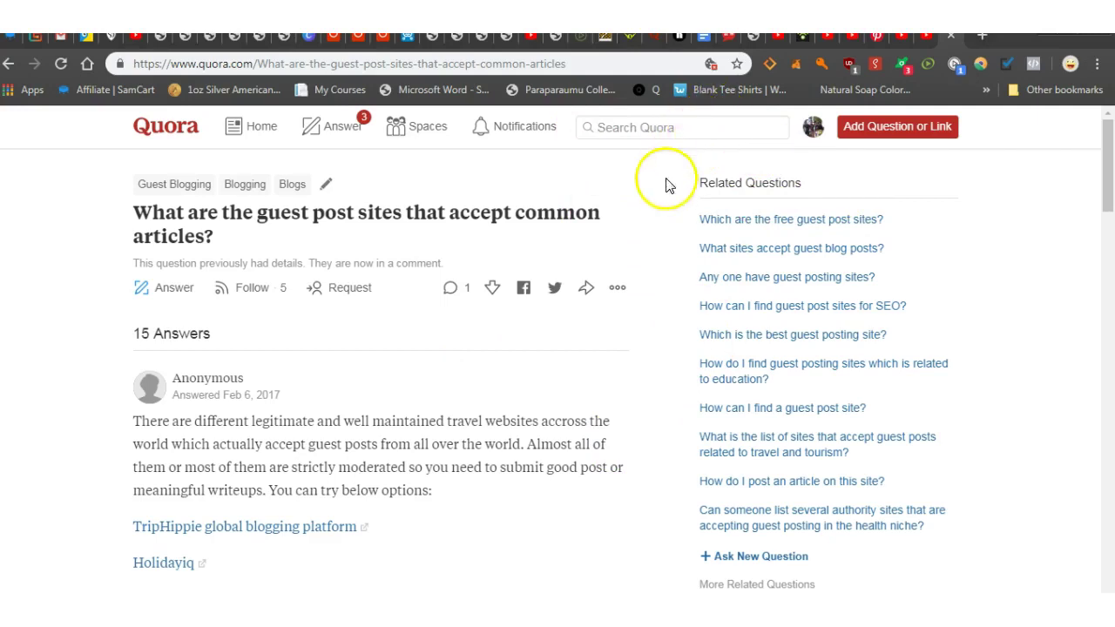
- Open the account's Quora answer stats, set the period to All Time and look through the list of answered questions
click(686, 132)
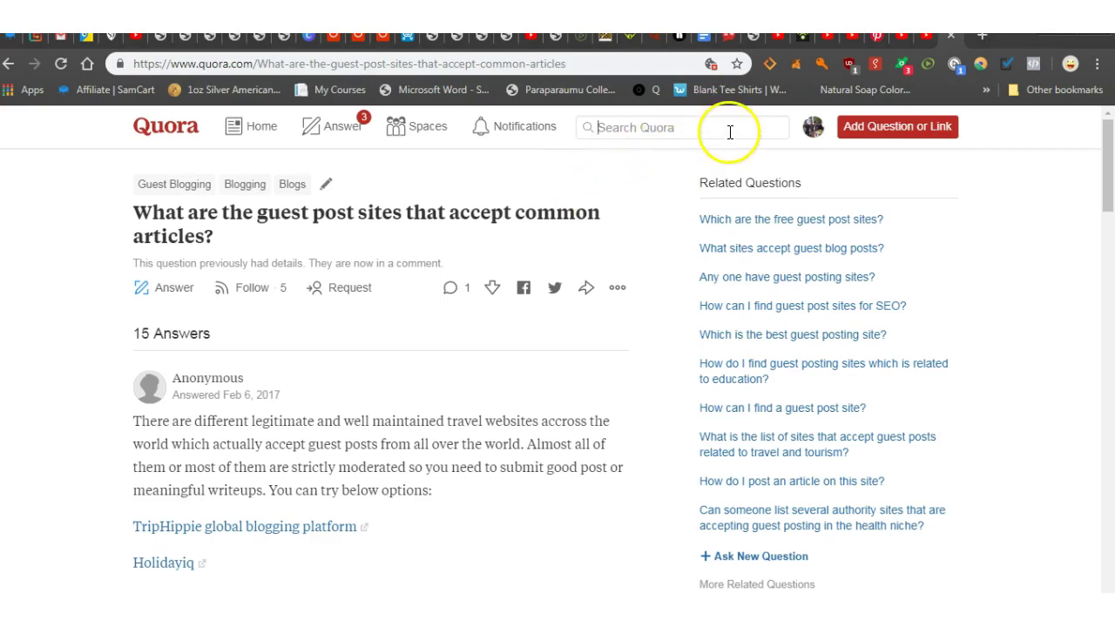
click(814, 131)
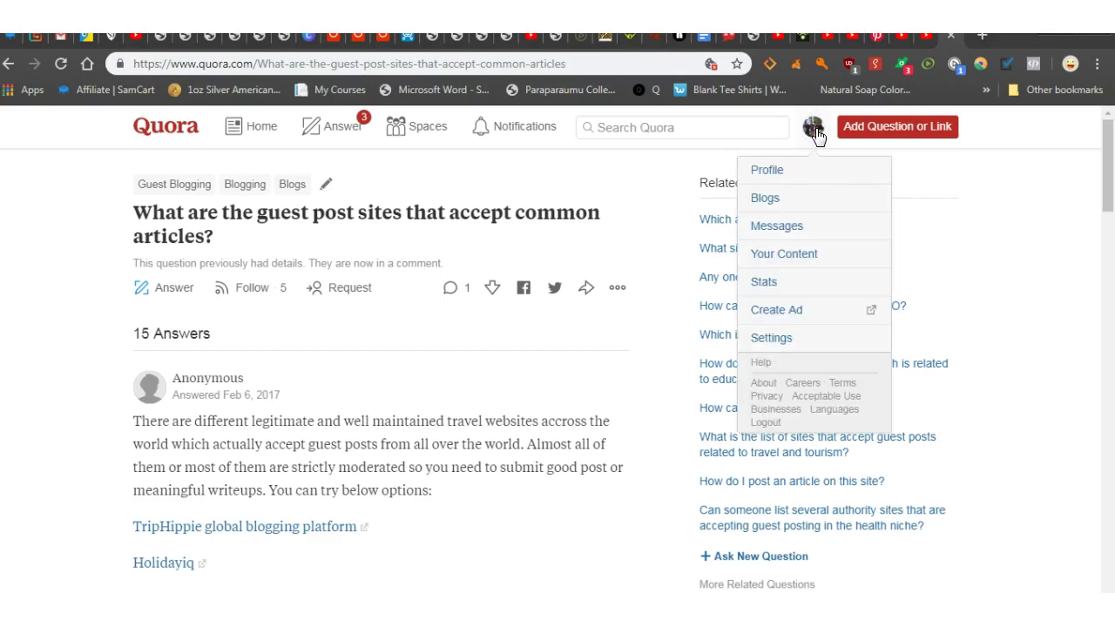
click(786, 290)
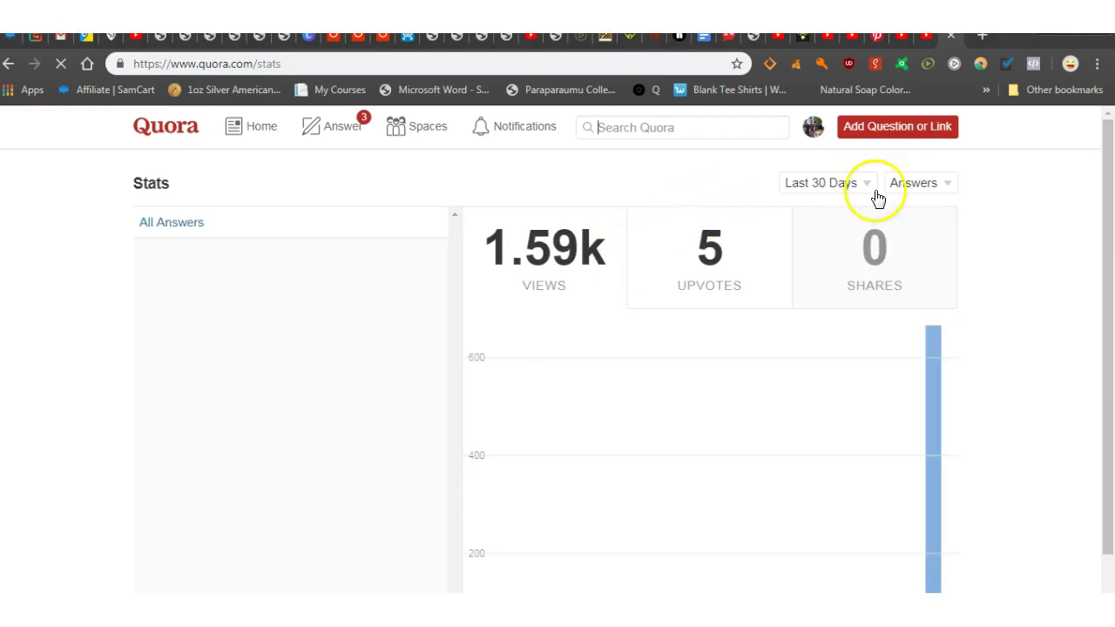
click(865, 185)
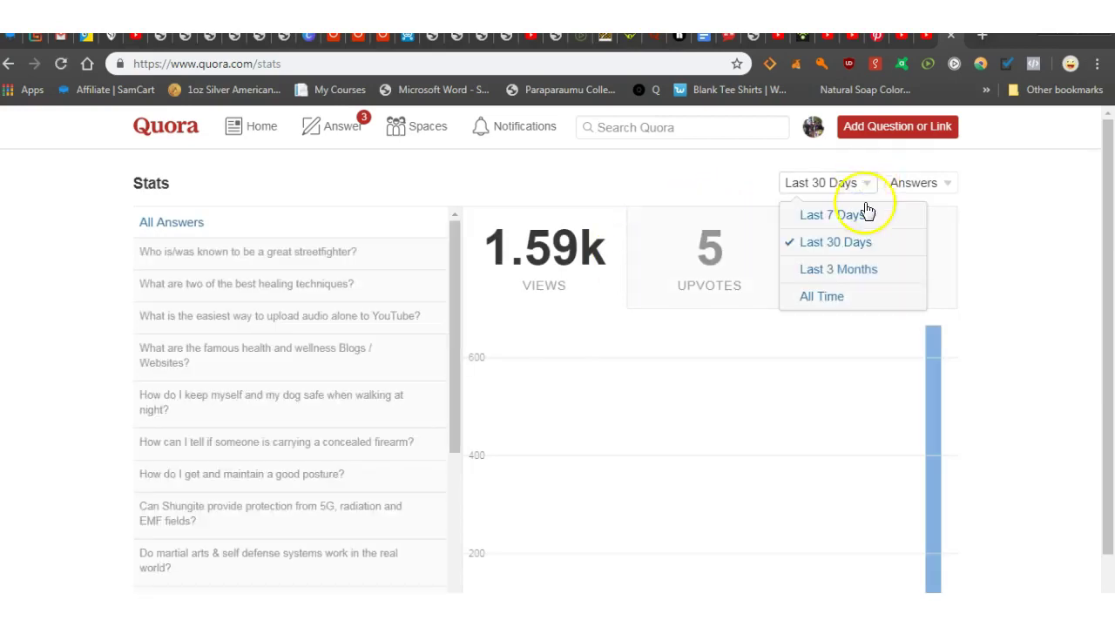
click(836, 298)
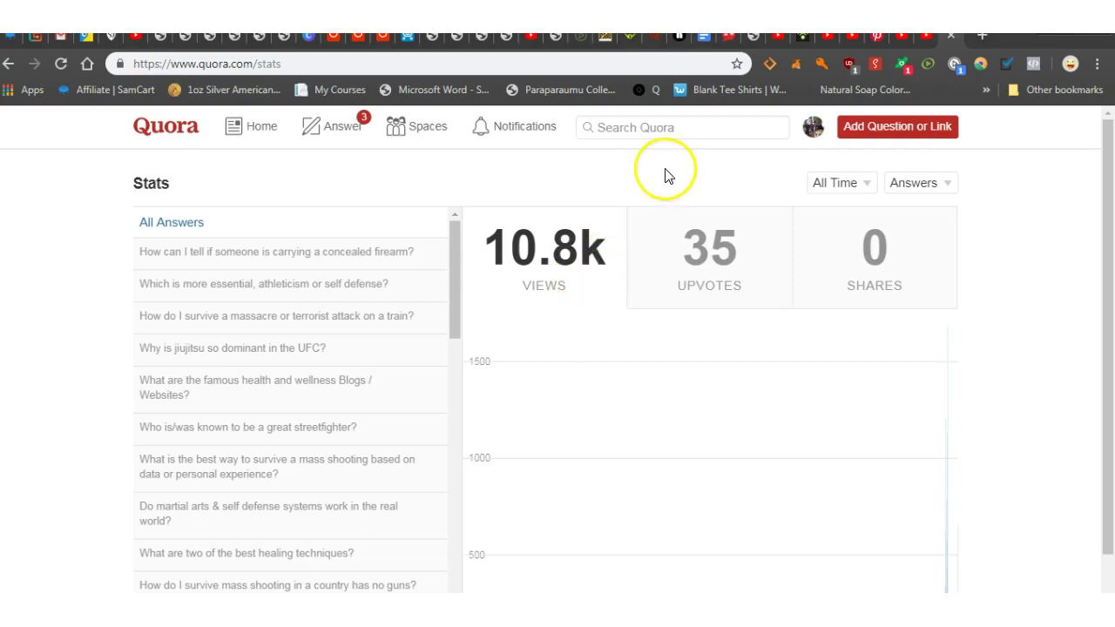
drag(454, 326, 452, 559)
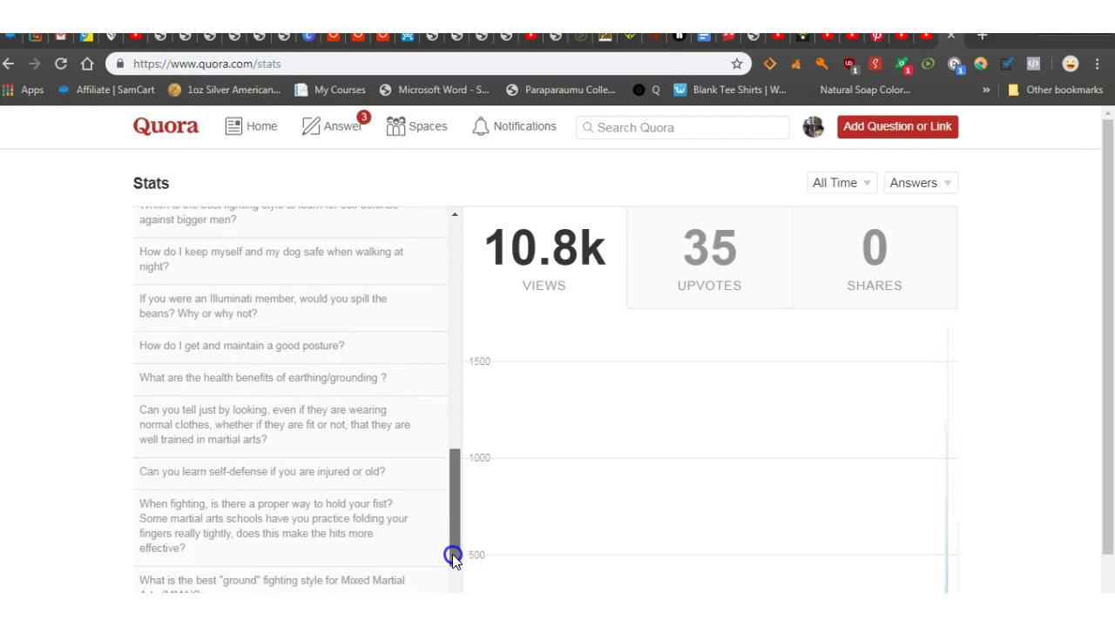
drag(452, 554, 458, 265)
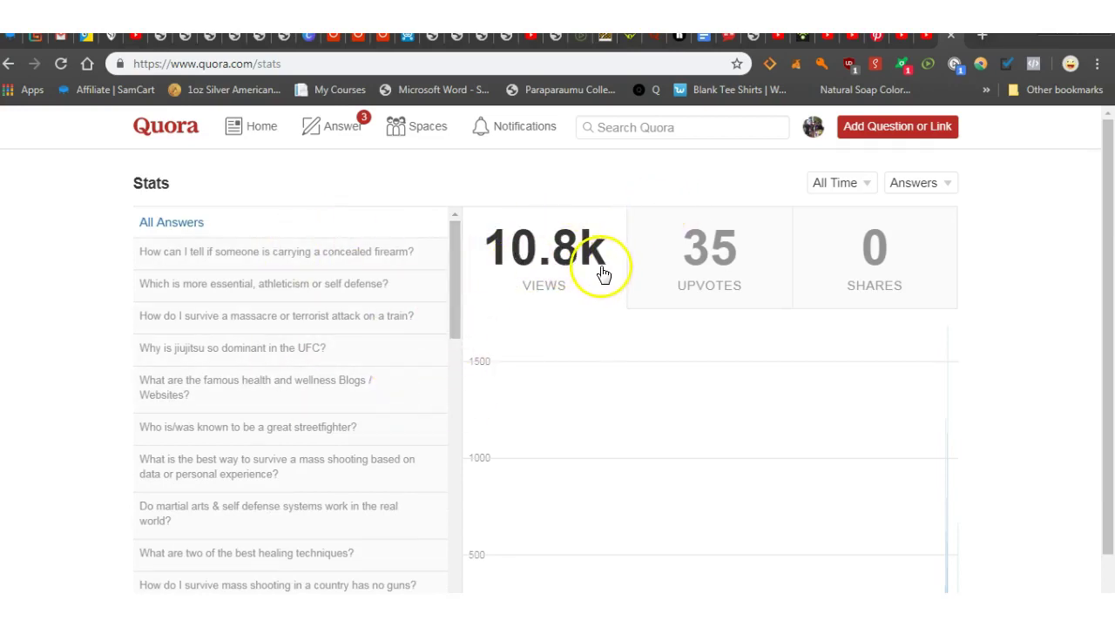
click(694, 128)
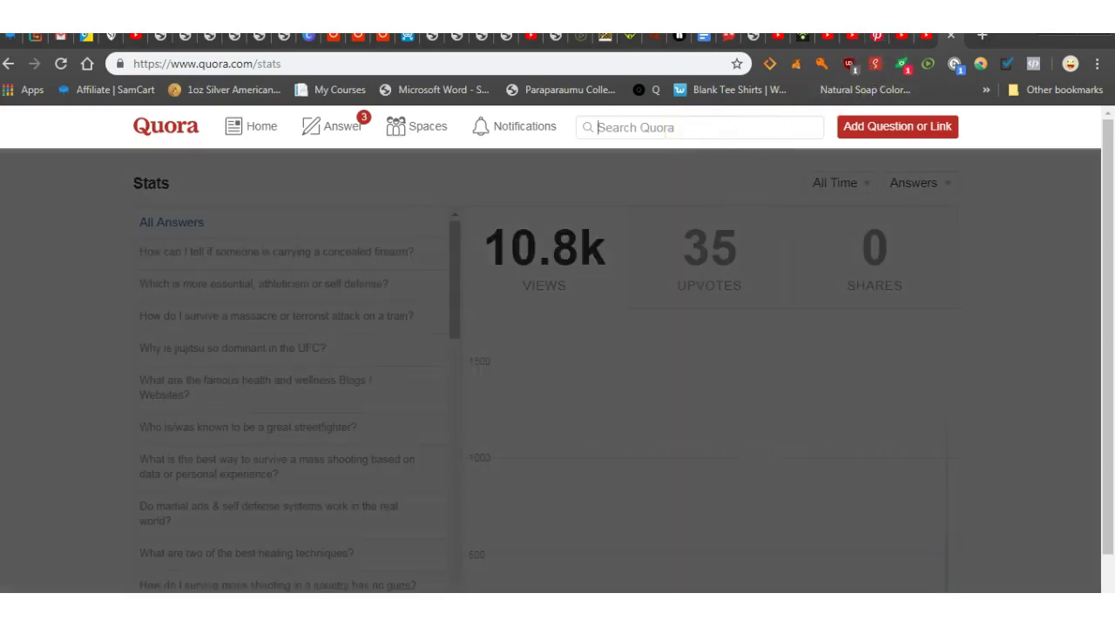
- Switch to the YouTube video "Drunvalo Melchizedek new book 2018" and copy its share link
click(928, 42)
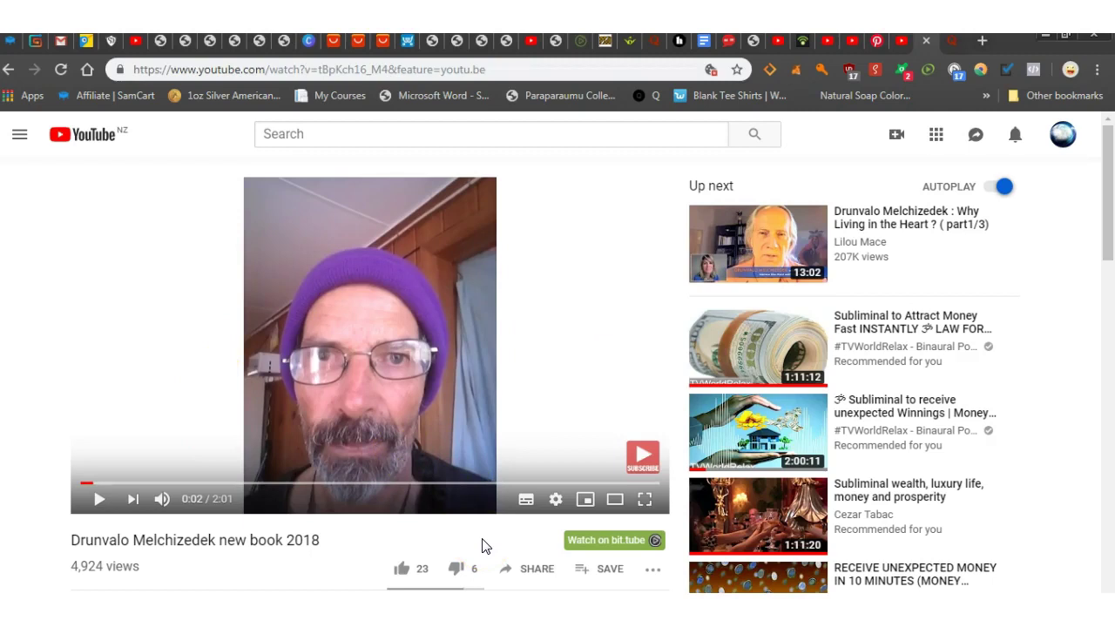
click(532, 573)
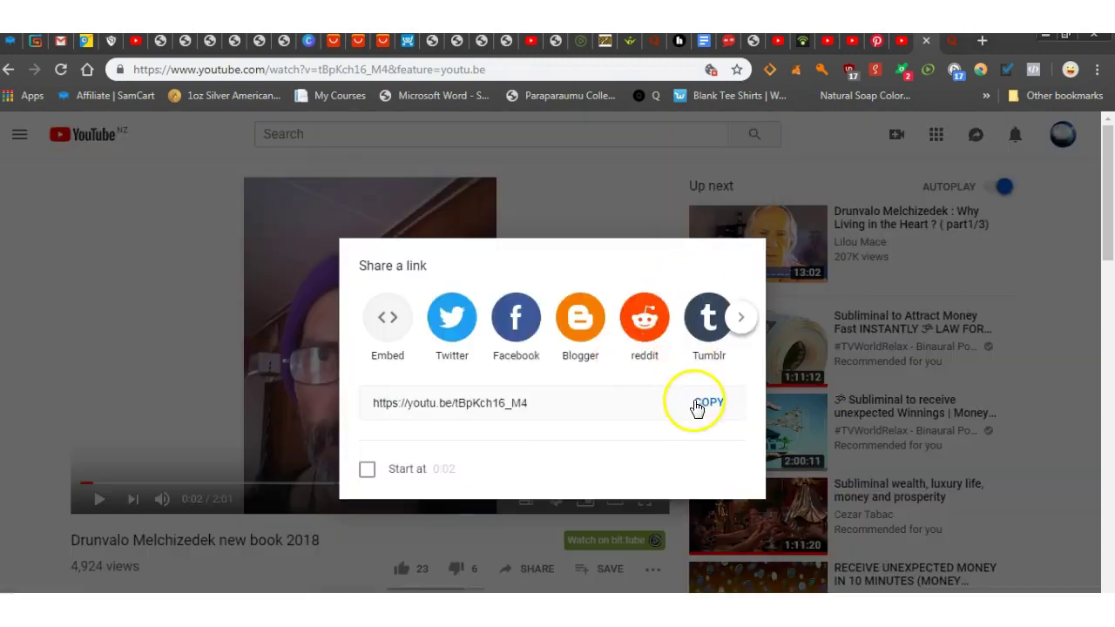
click(704, 410)
click(704, 406)
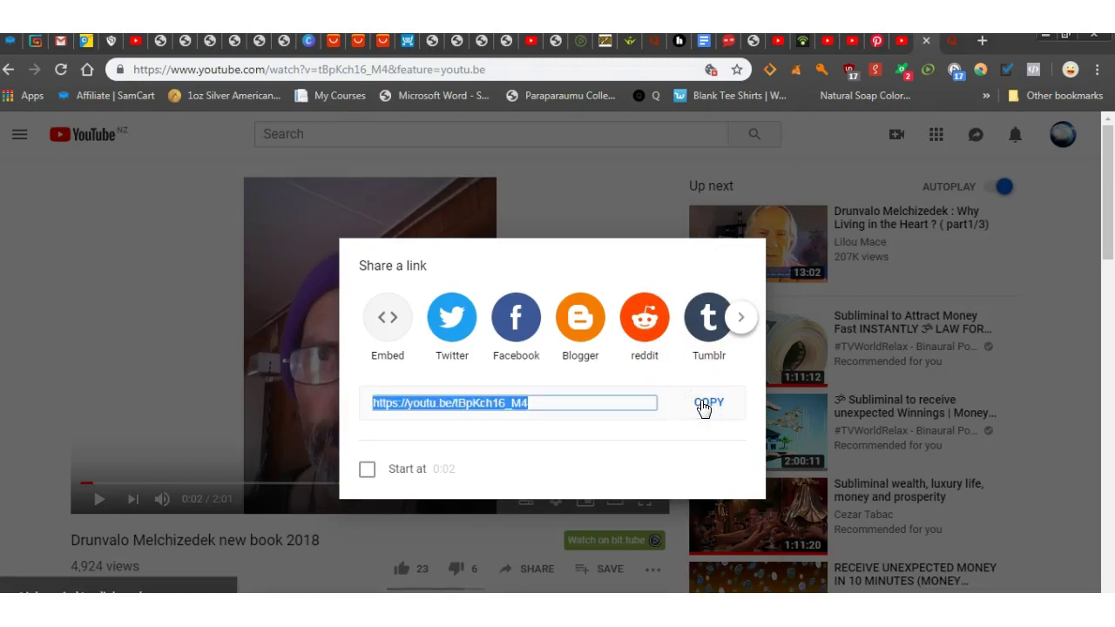
click(617, 196)
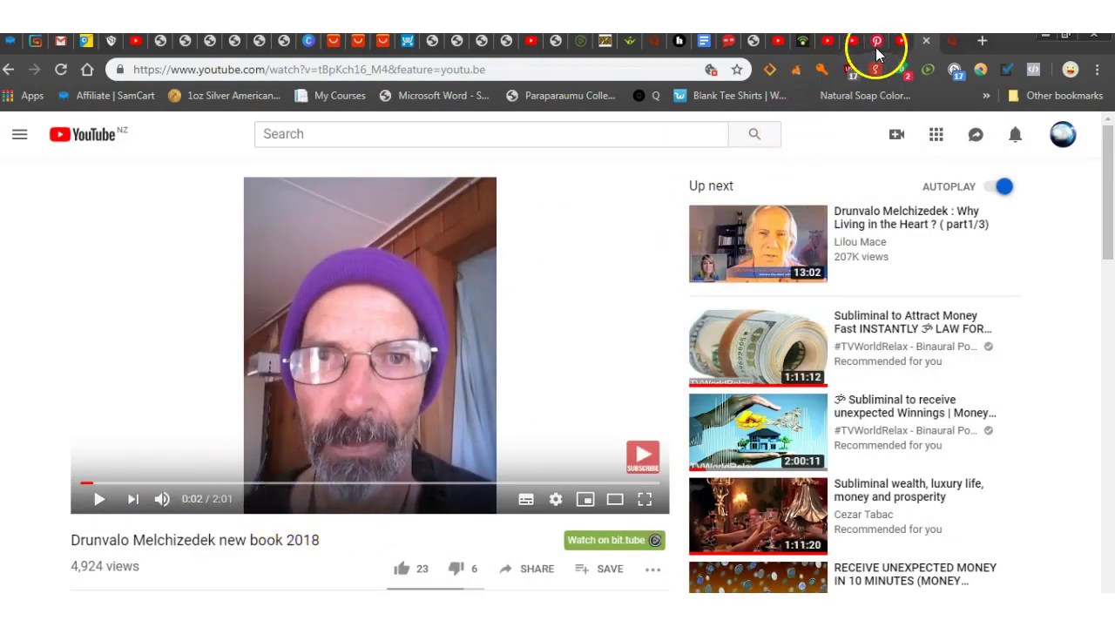
- Return to the Quora stats page and begin a search query with "What"
click(957, 41)
click(717, 131)
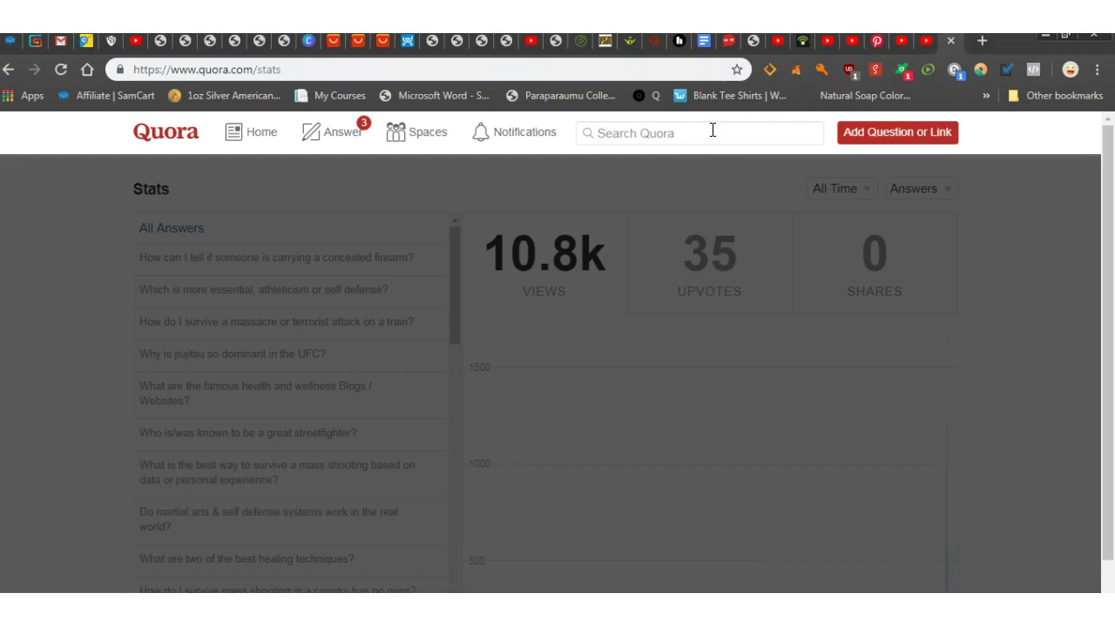
click(713, 130)
text(Wh)
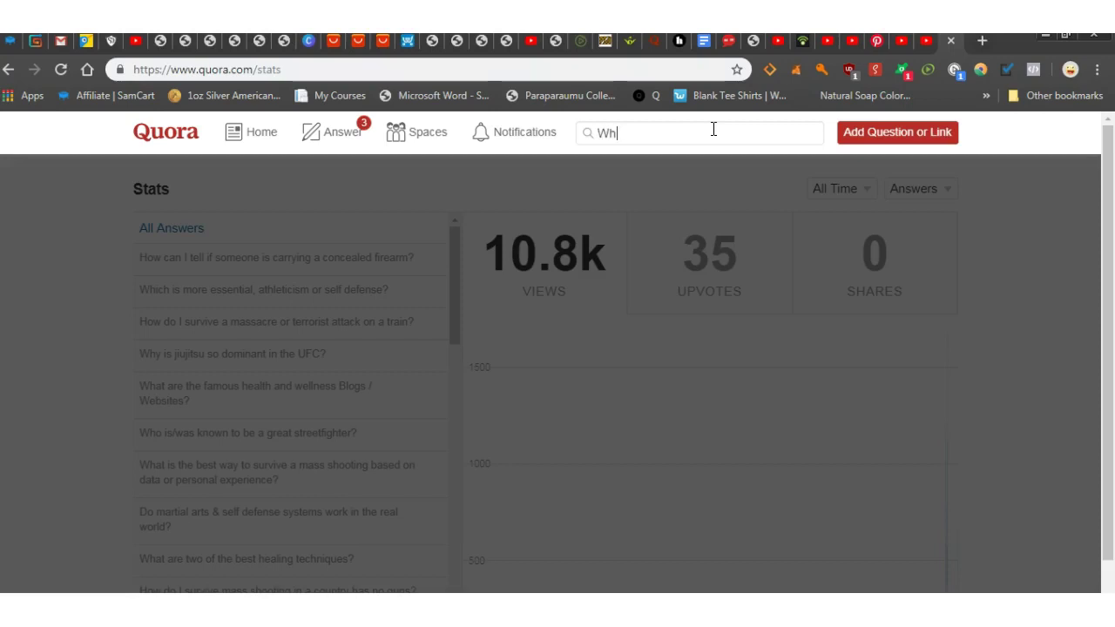
text(at)
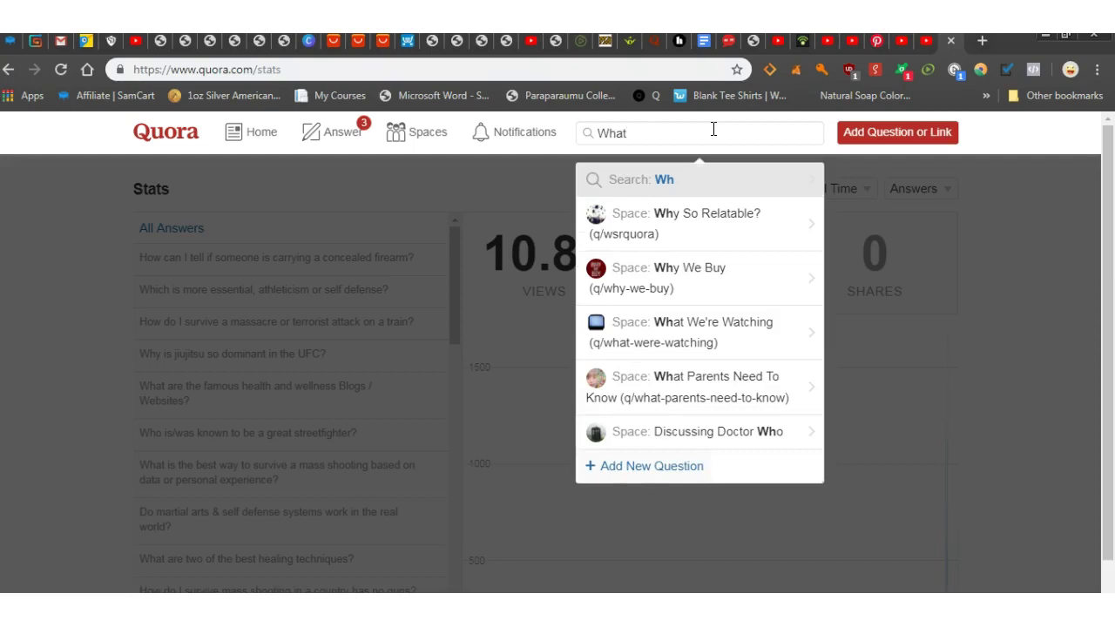
text( is)
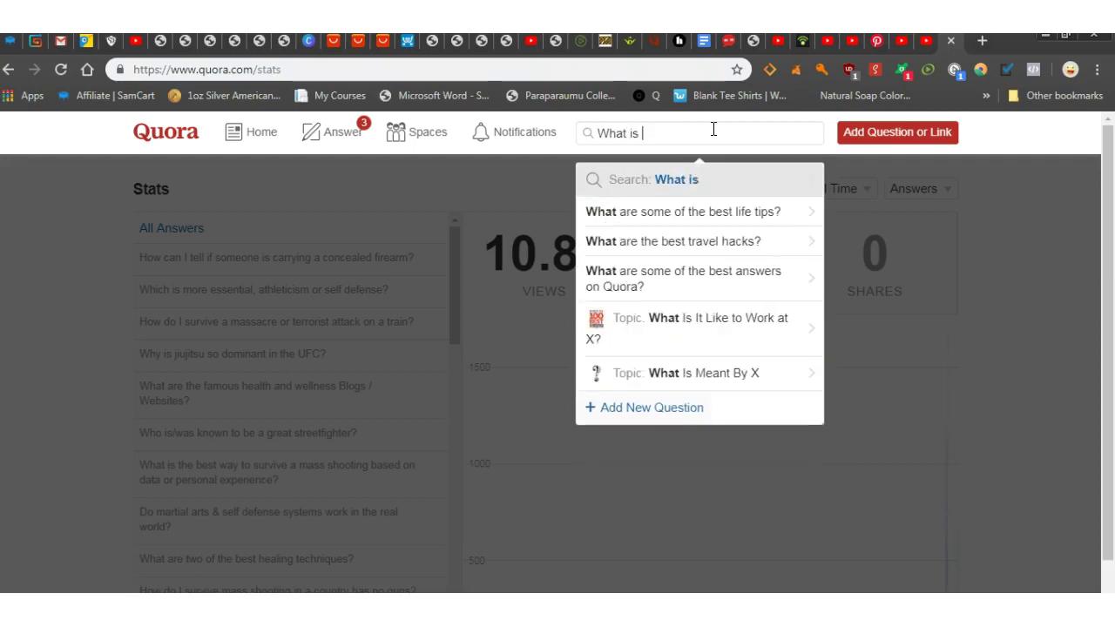
text( a)
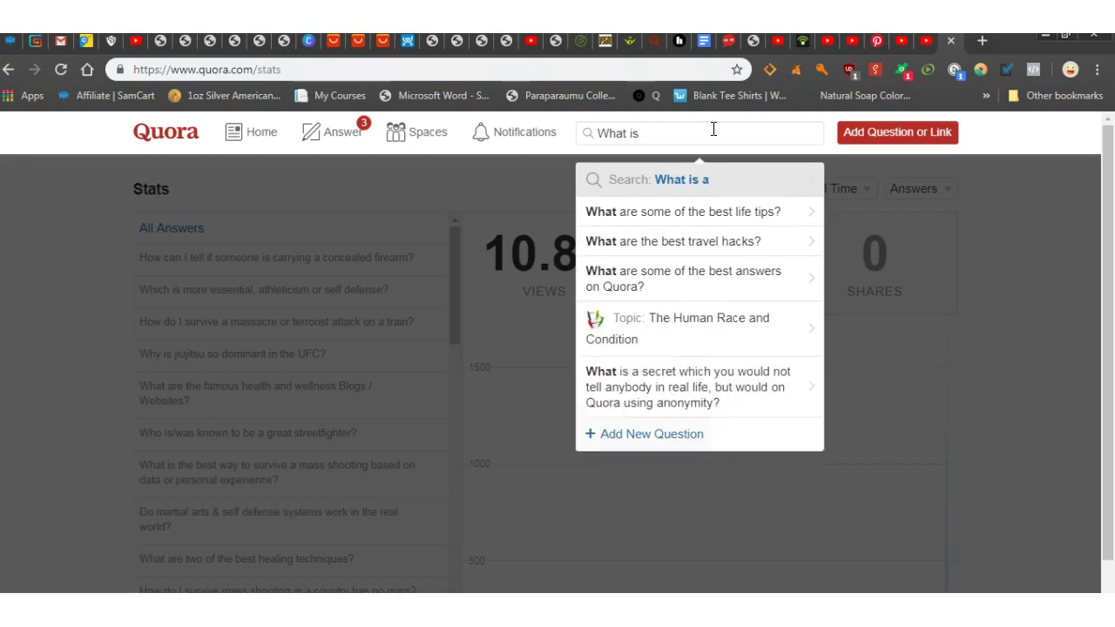
key(BackSpace)
text(sp)
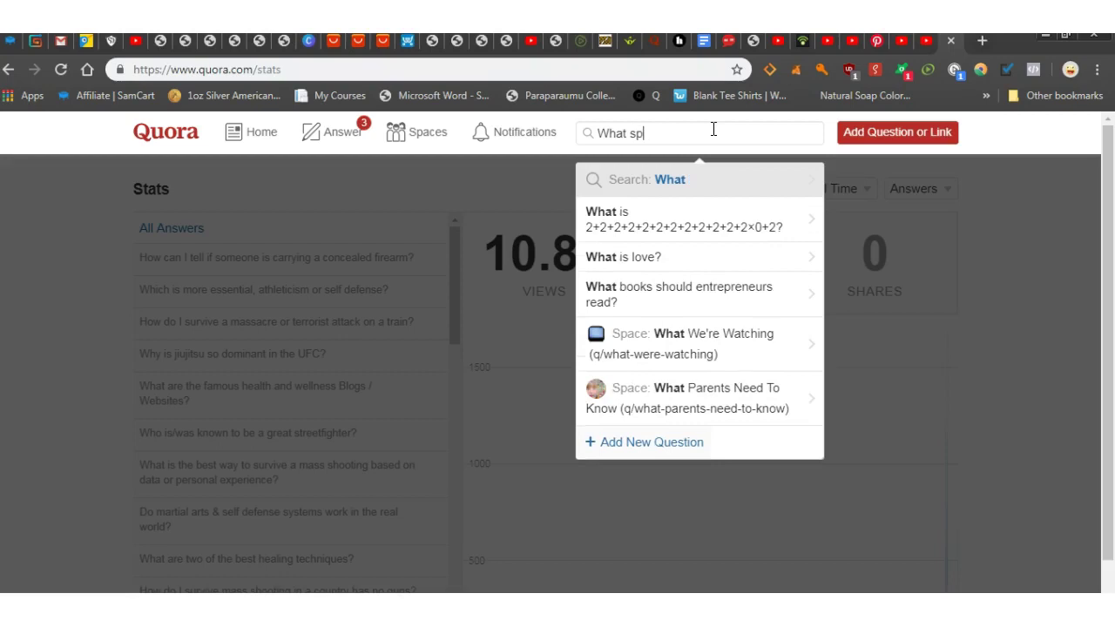
text(iritual )
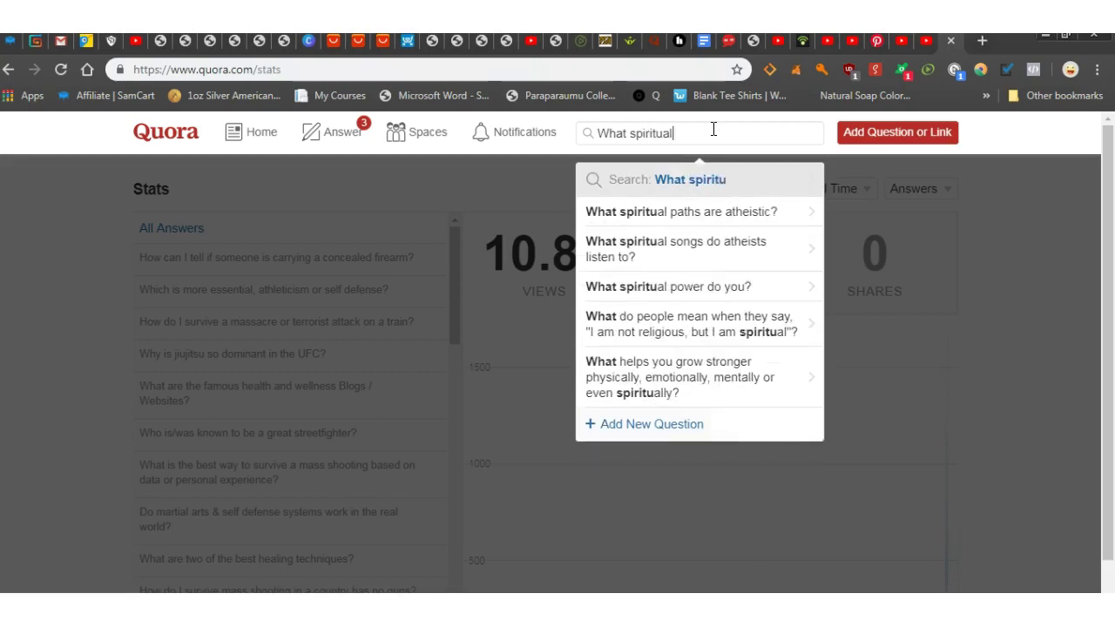
text(book)
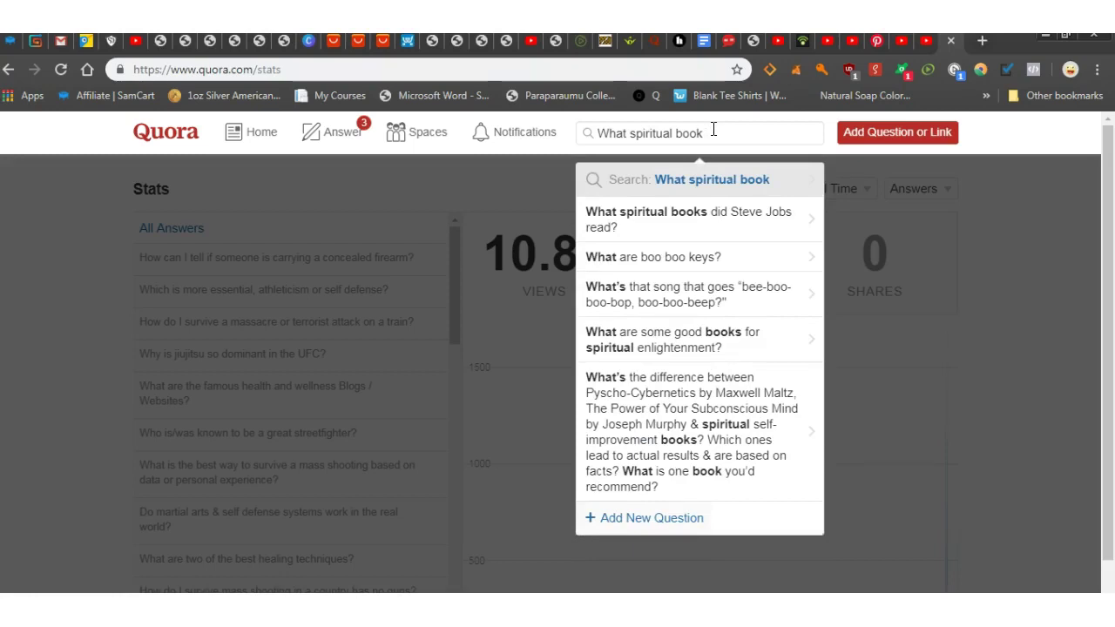
key(BackSpace)
key(BackSpace)
key(BackSpace)
key(BackSpace)
key(BackSpace)
key(BackSpace)
key(BackSpace)
key(BackSpace)
key(BackSpace)
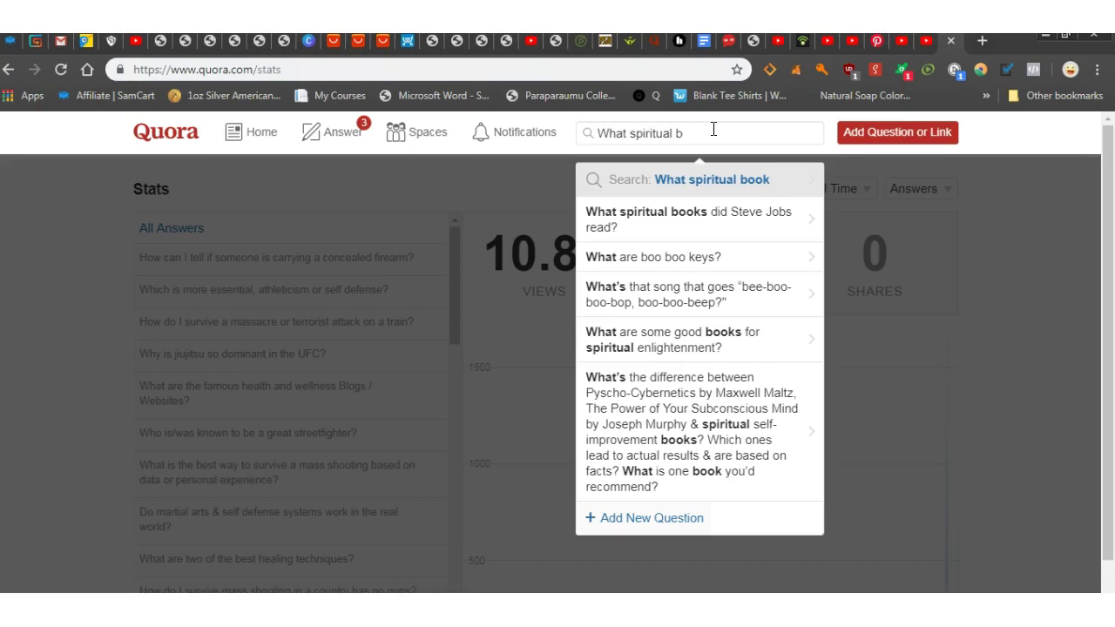
key(BackSpace)
key(BackSpace)
key(BackSpace)
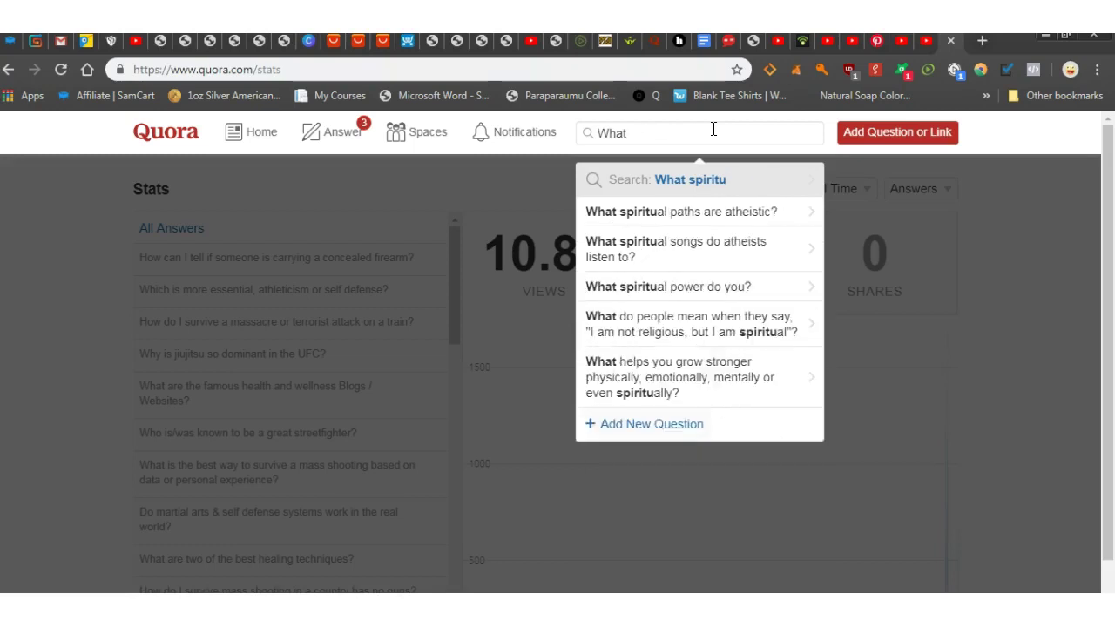
text(is a )
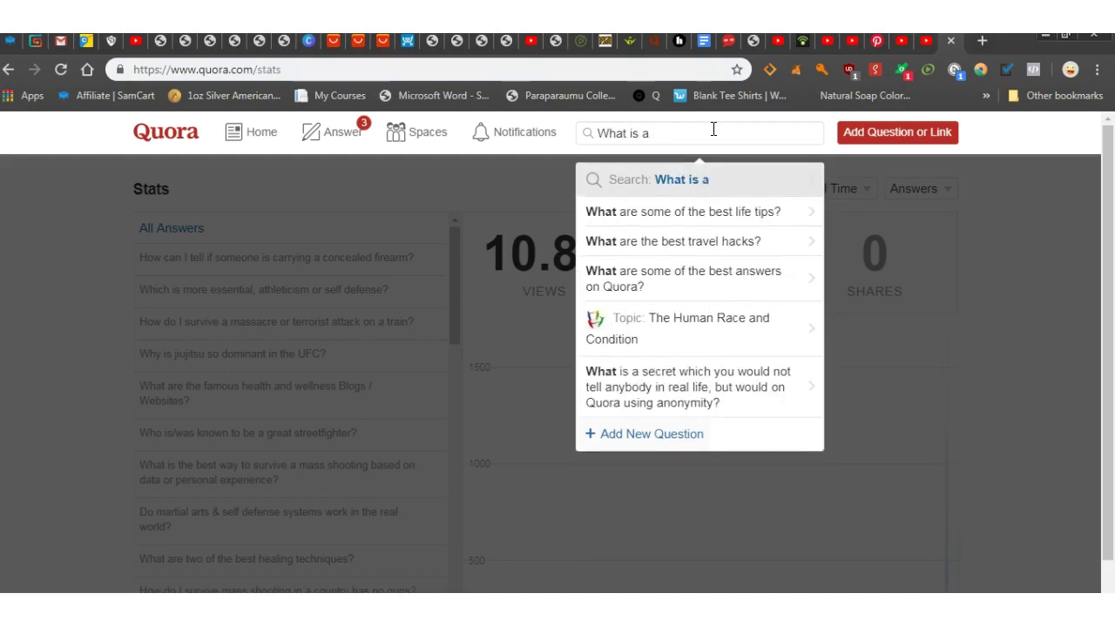
text(g)
key(BackSpace)
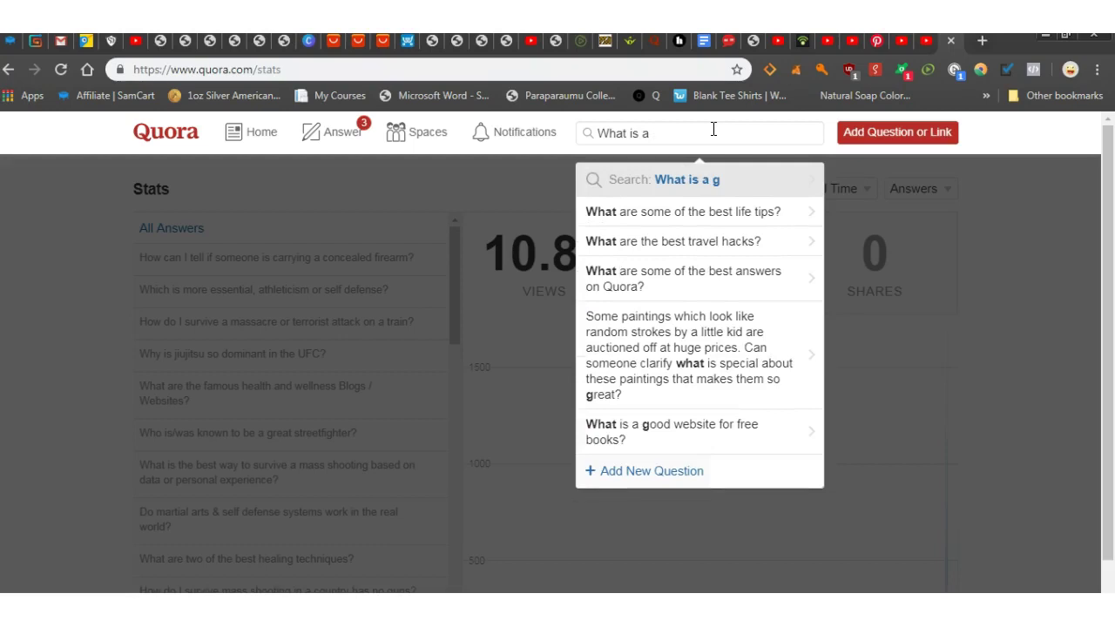
text(g)
key(BackSpace)
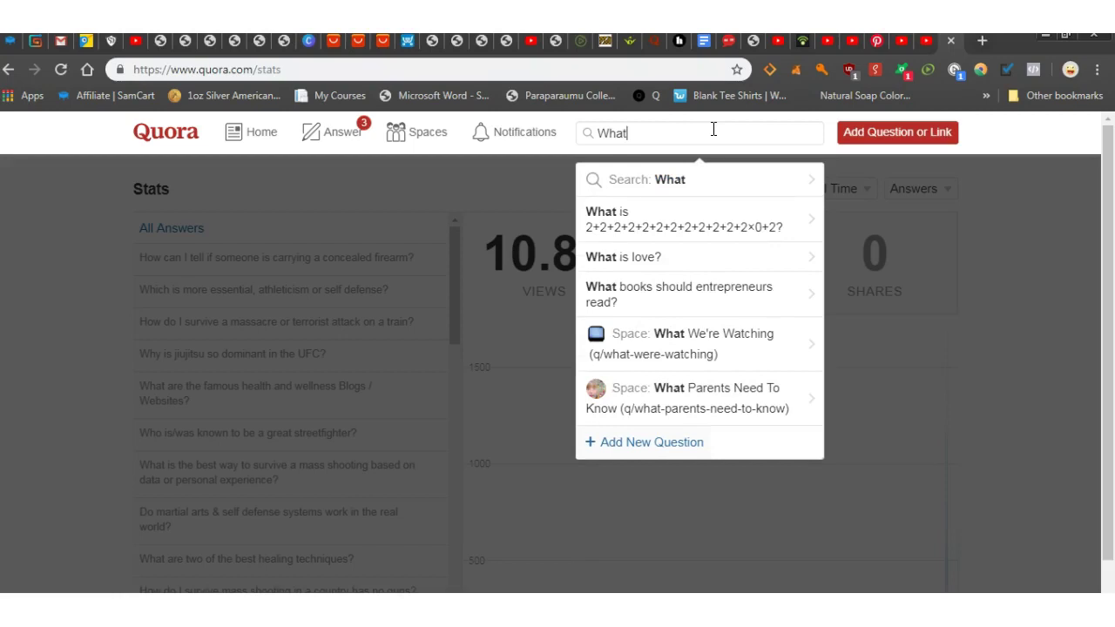
- Continue the Quora search query so that it reads "What spiritual/self help book"
text(spir)
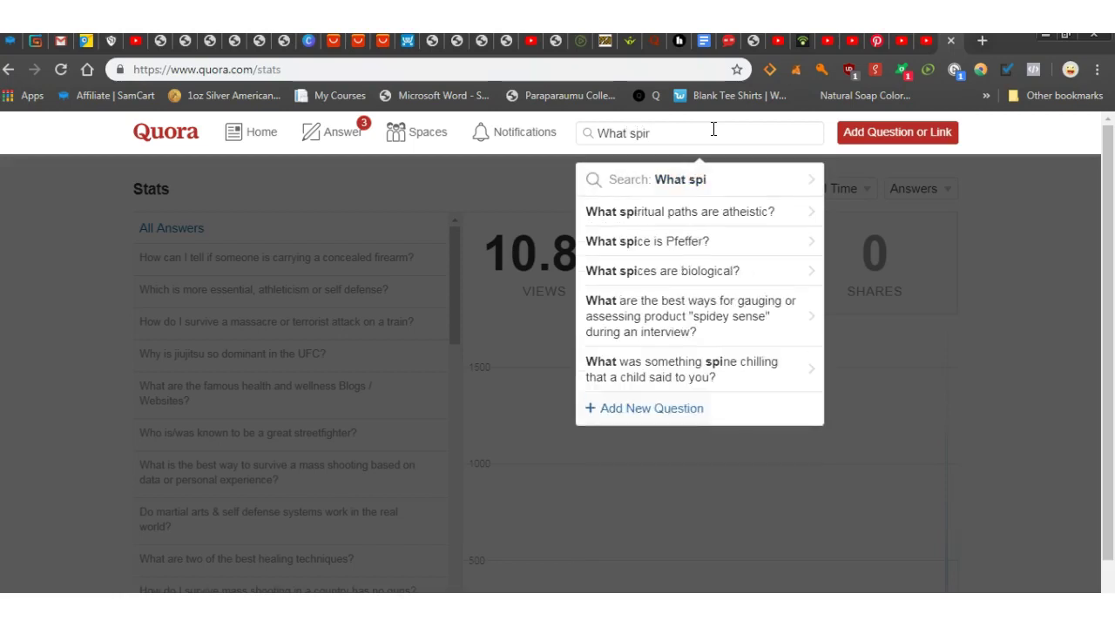
text(itual)
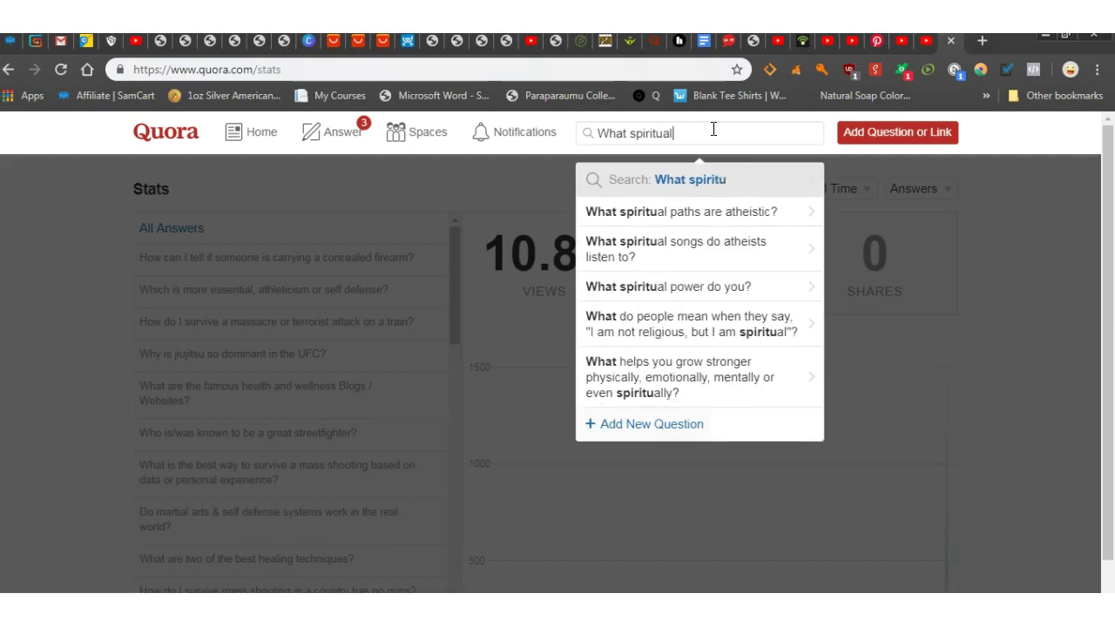
text(/e)
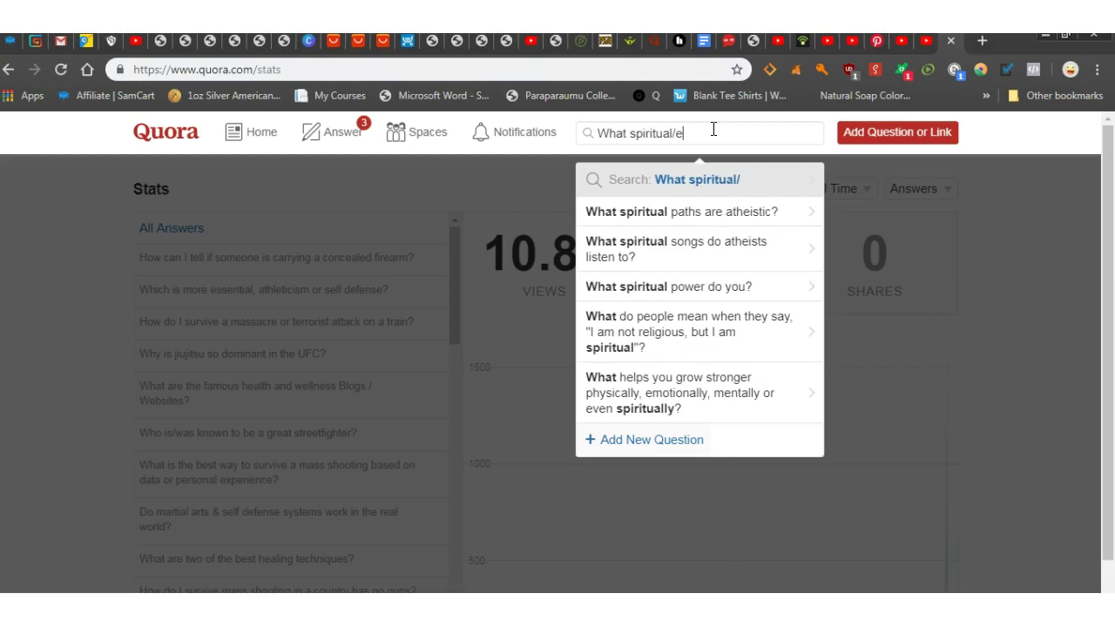
key(BackSpace)
text(self)
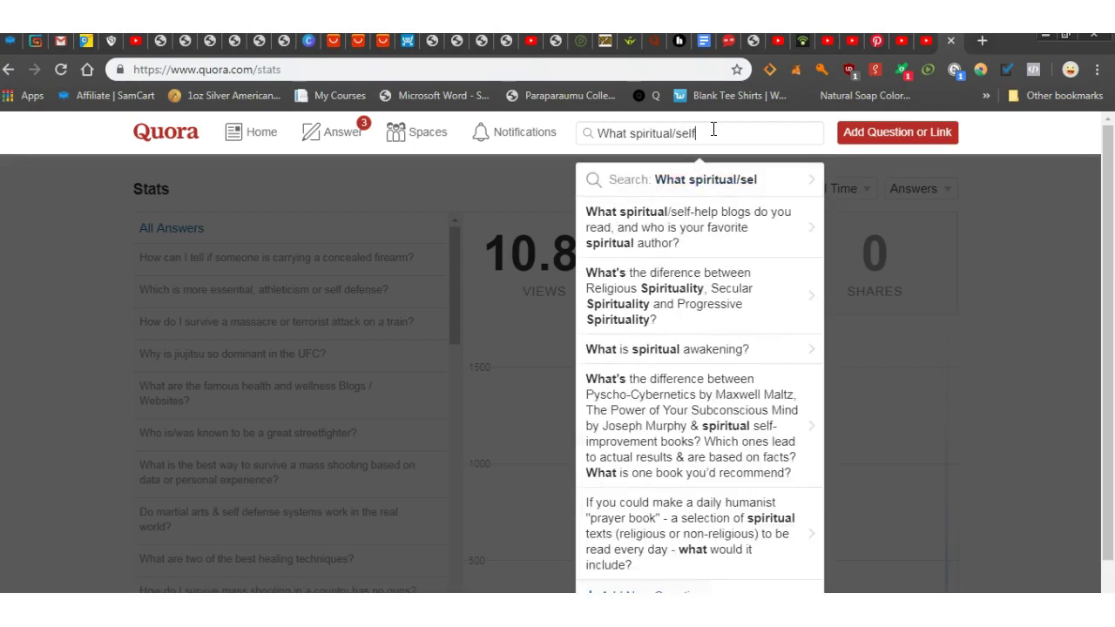
text( help)
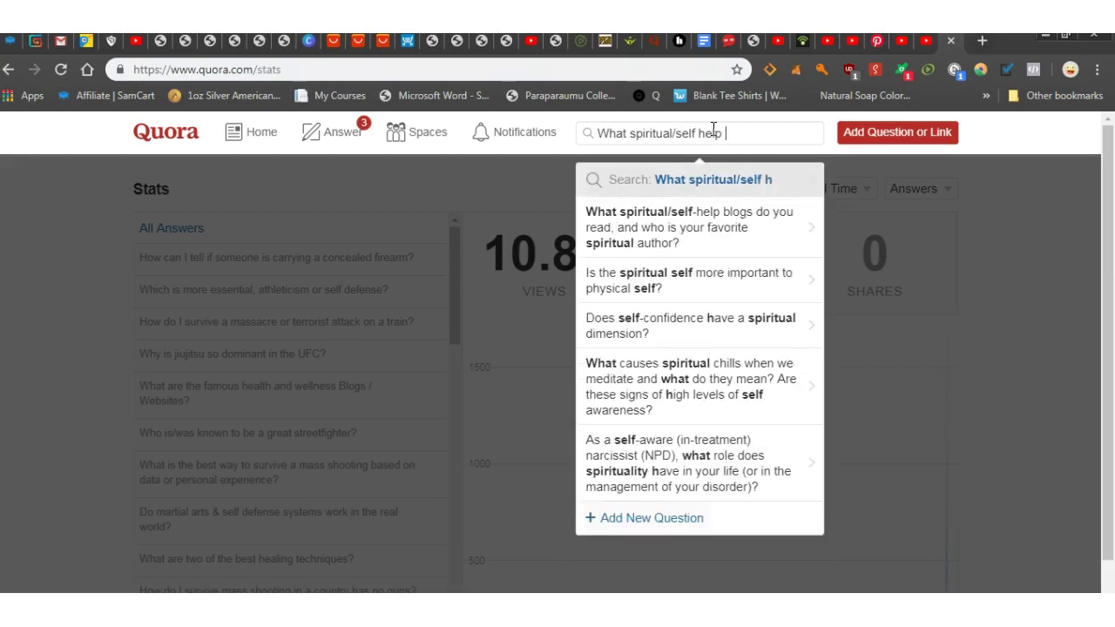
text( book)
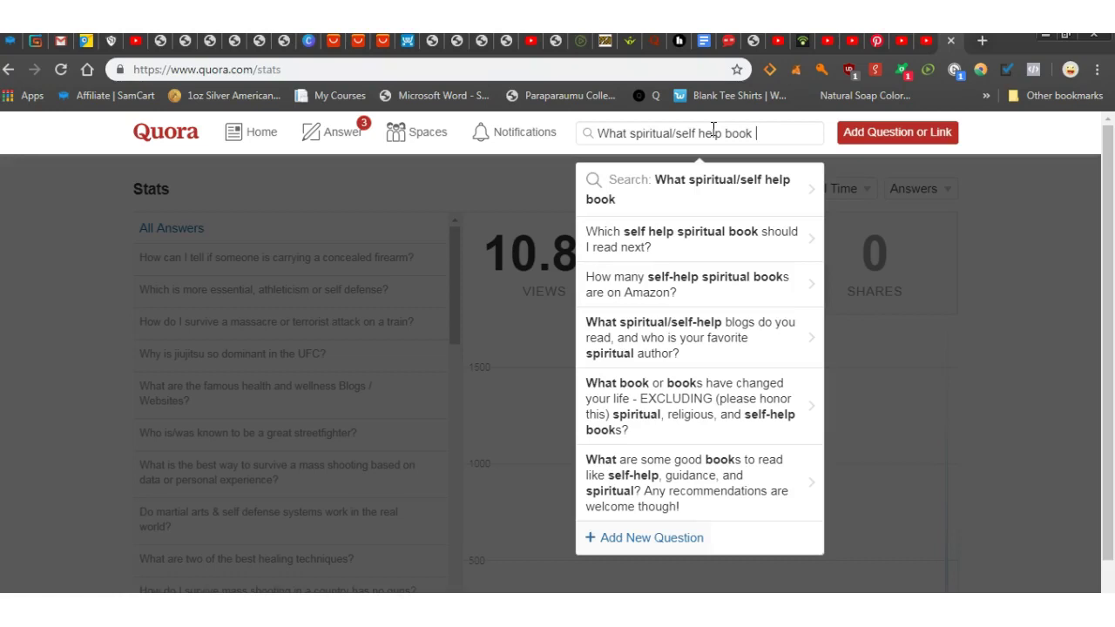
- Extend the search query with "are people looking forward to"
text(are p)
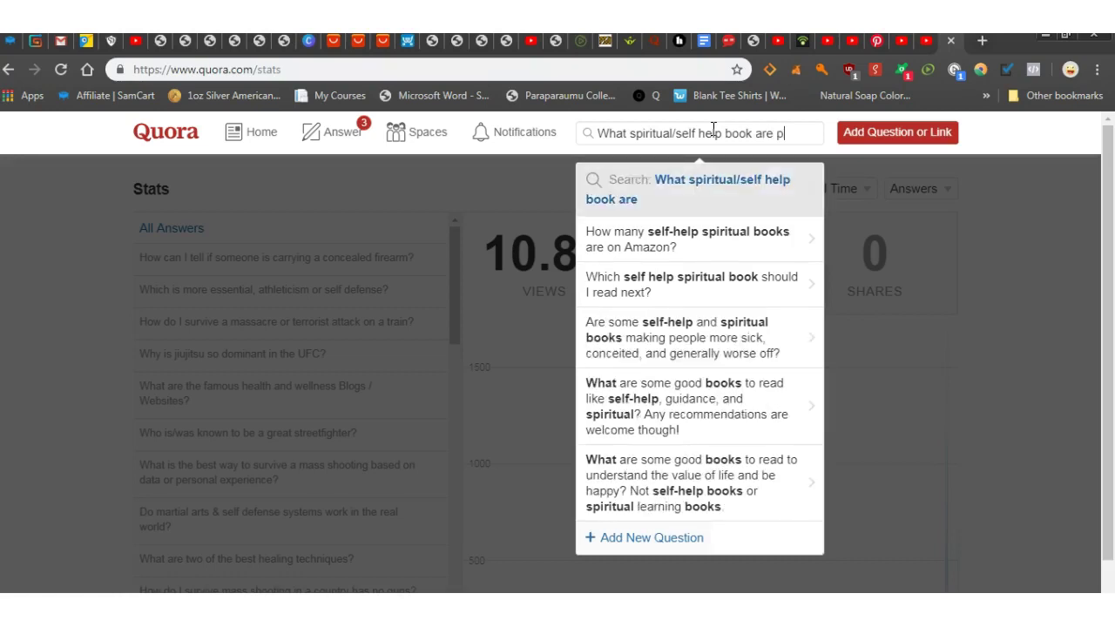
text(eople )
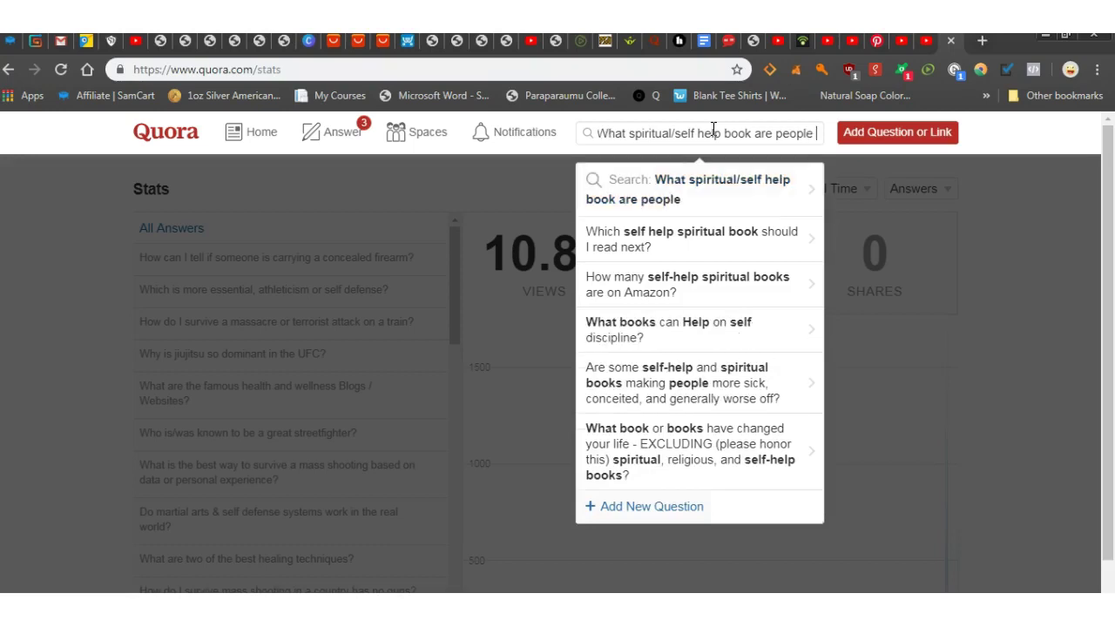
text(lookin)
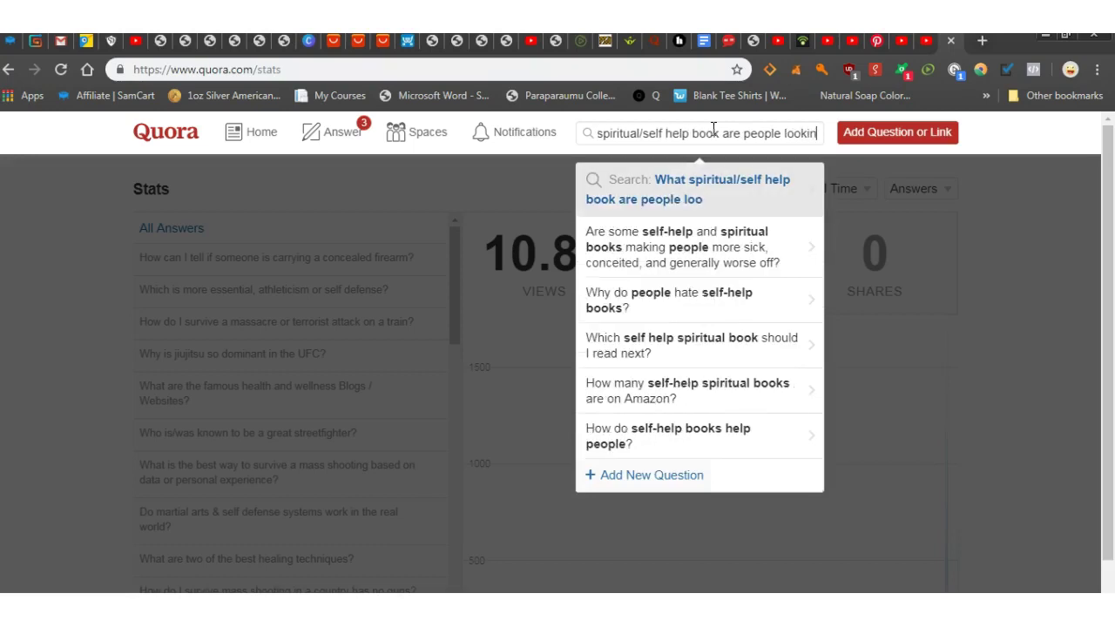
text(g forwrd)
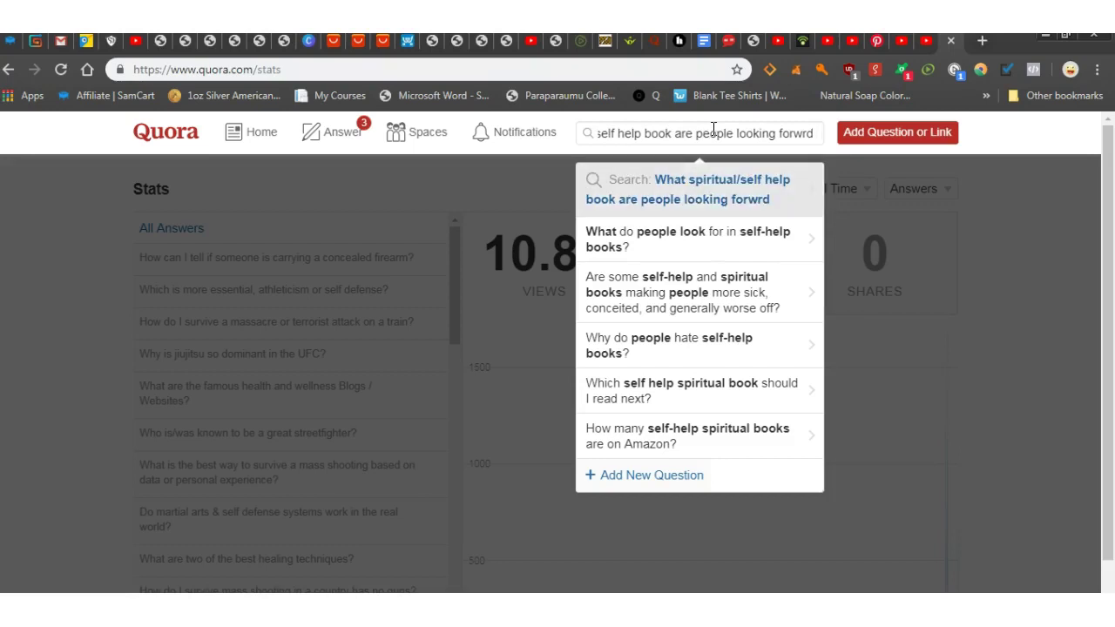
key(BackSpace)
key(BackSpace)
key(BackSpace)
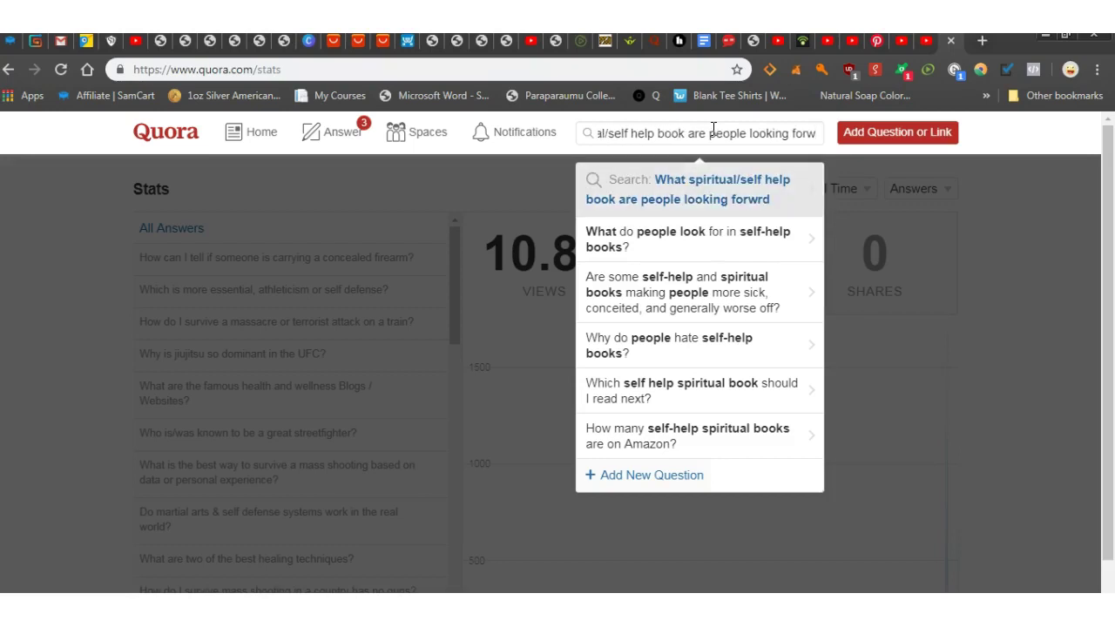
text(ard )
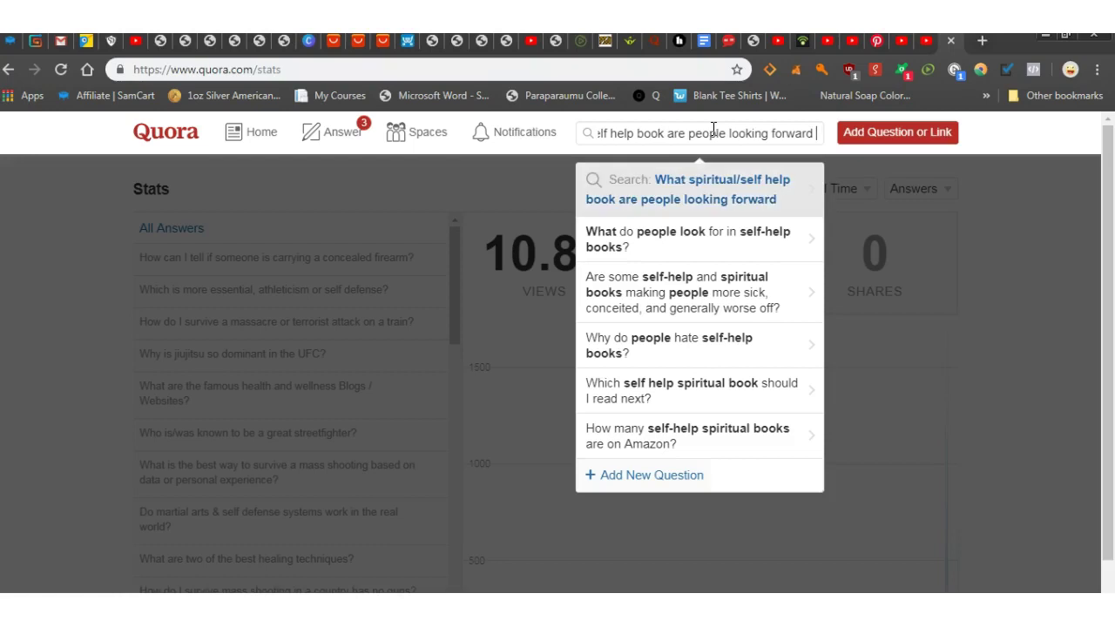
text(to )
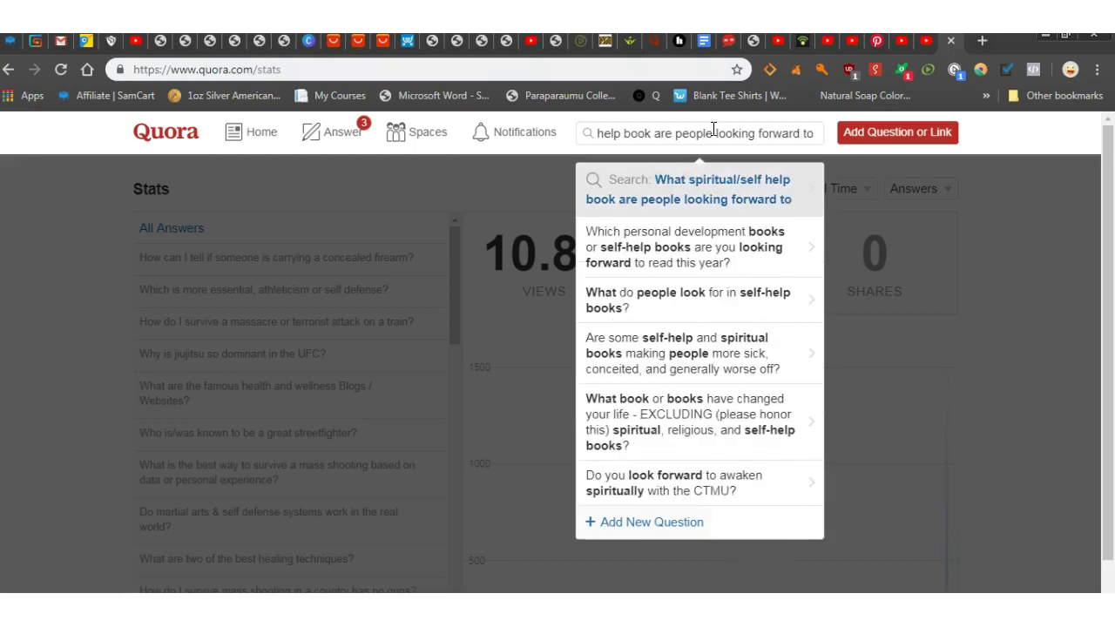
- Complete the search query with "coming out in 2019"
text(c)
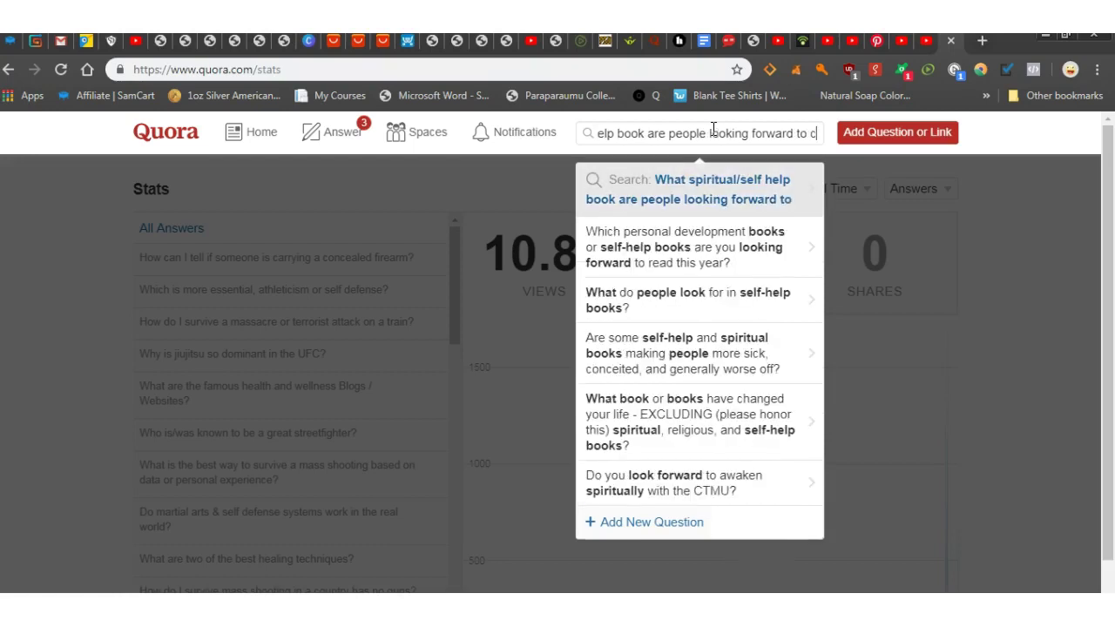
text(omi)
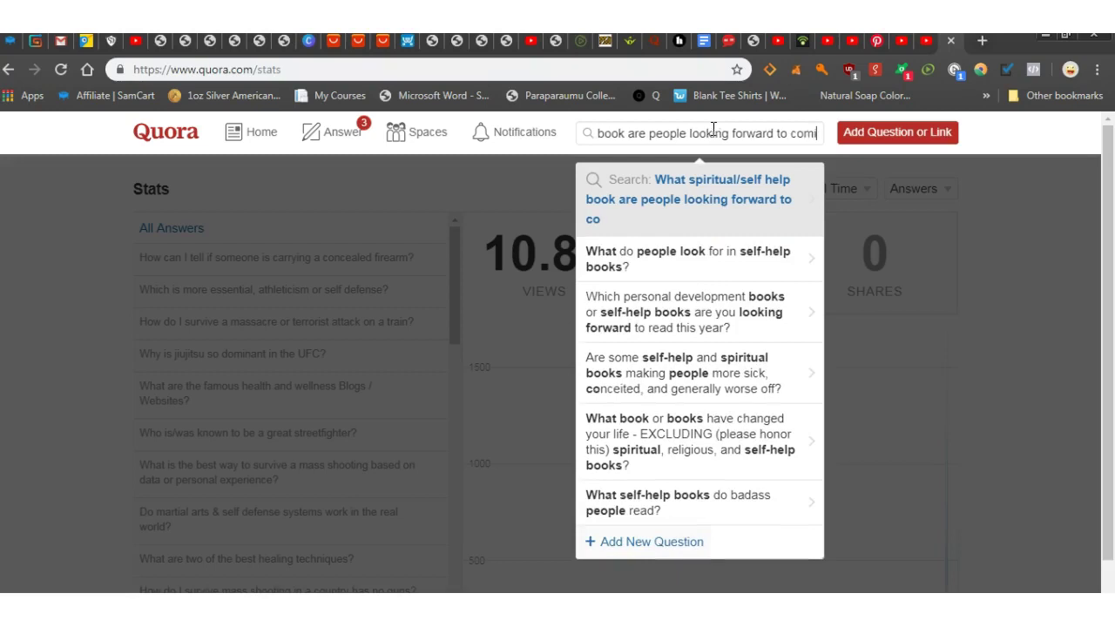
text(n out )
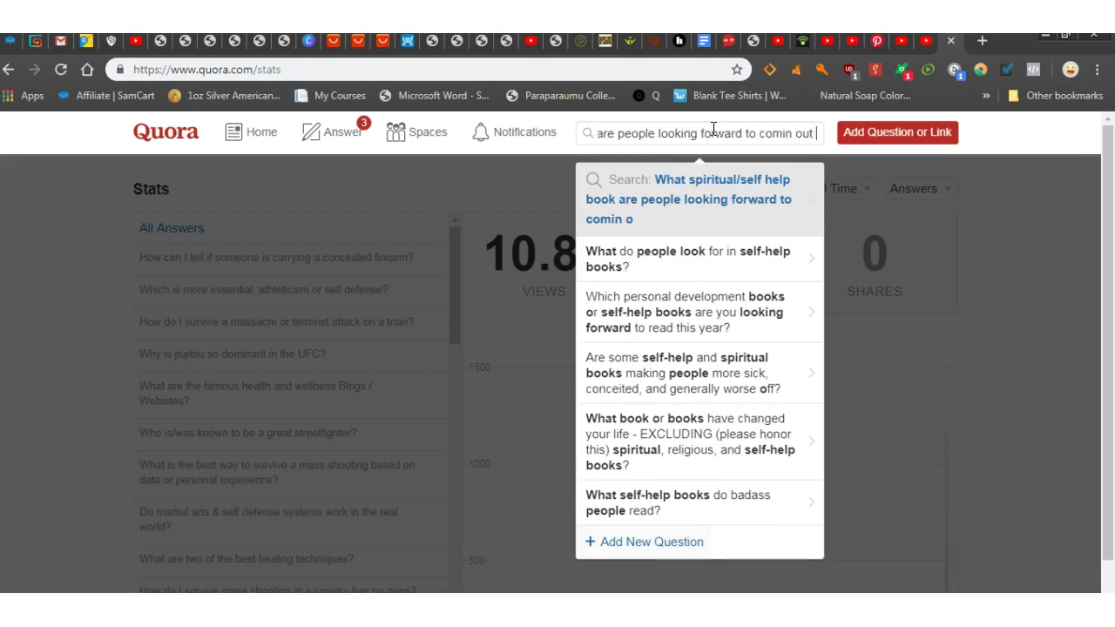
text(in 2)
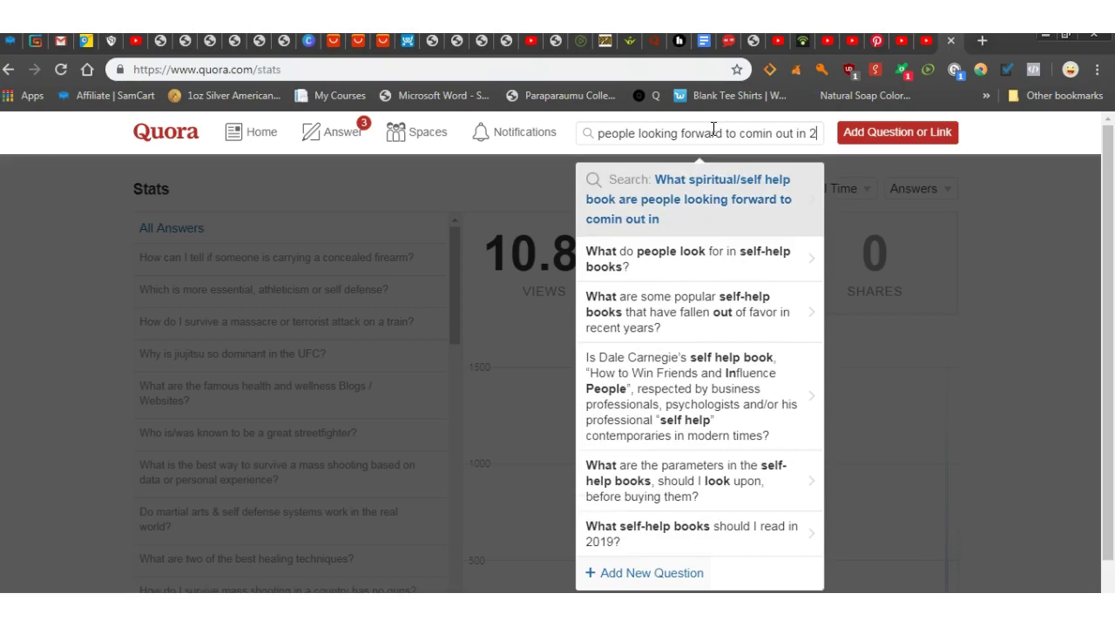
text(022)
key(BackSpace)
key(BackSpace)
text(19)
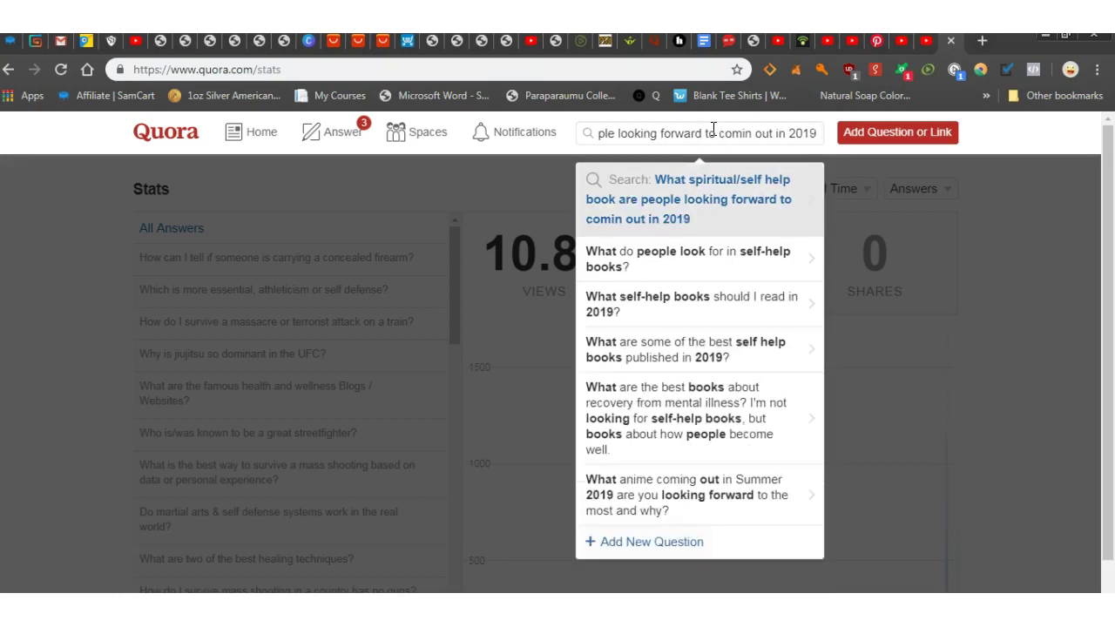
click(751, 133)
text(g)
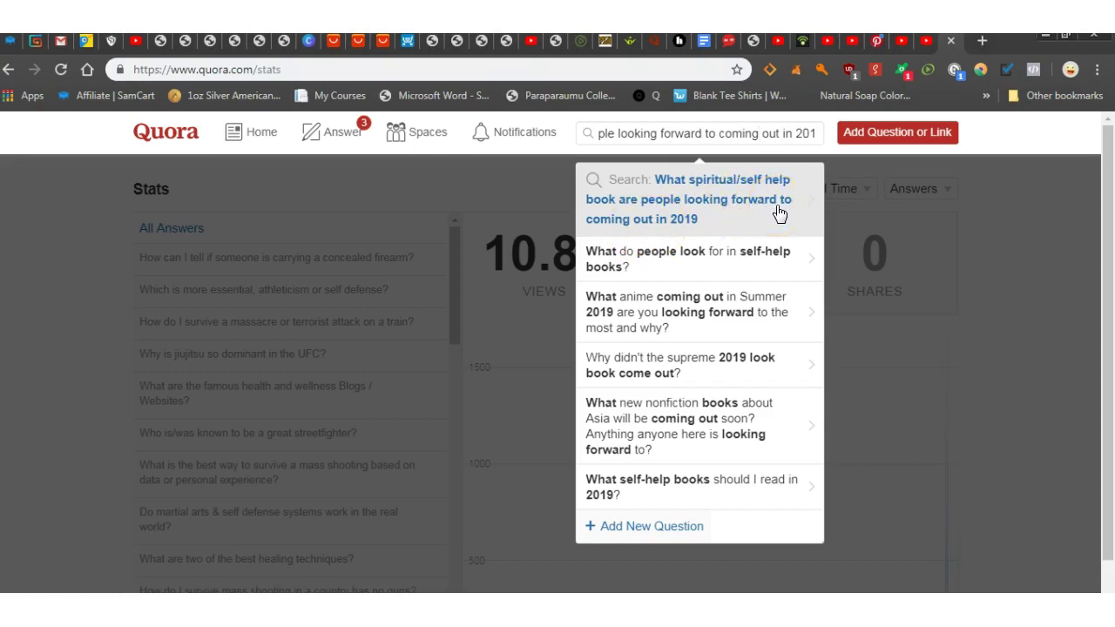
- Remove "coming out" from the query so that it ends with "looking forward to in 2019"
click(760, 135)
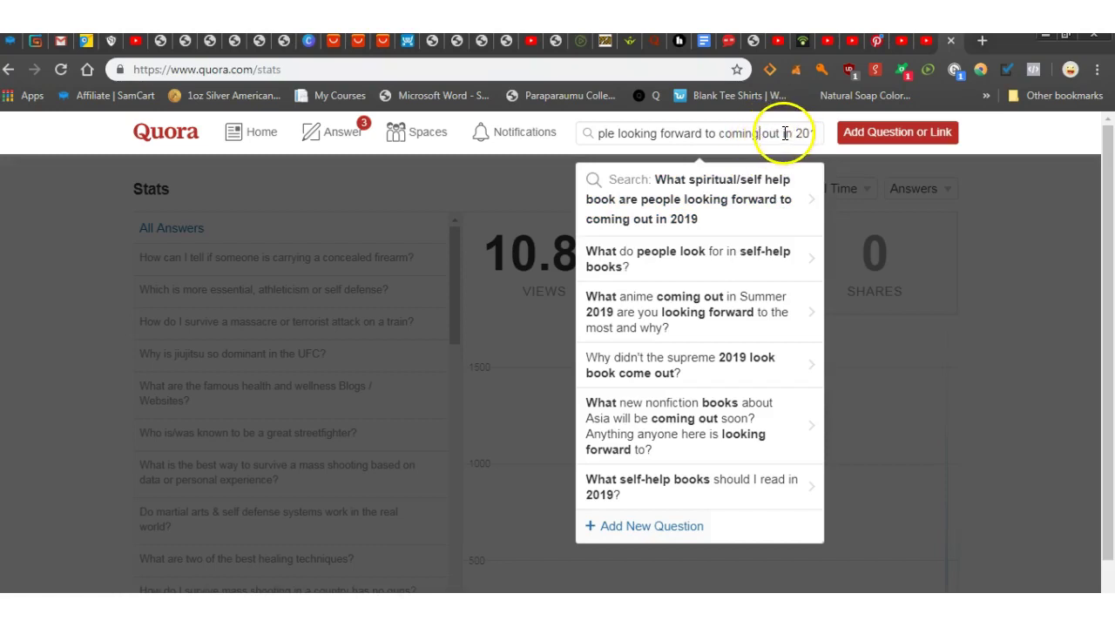
click(780, 133)
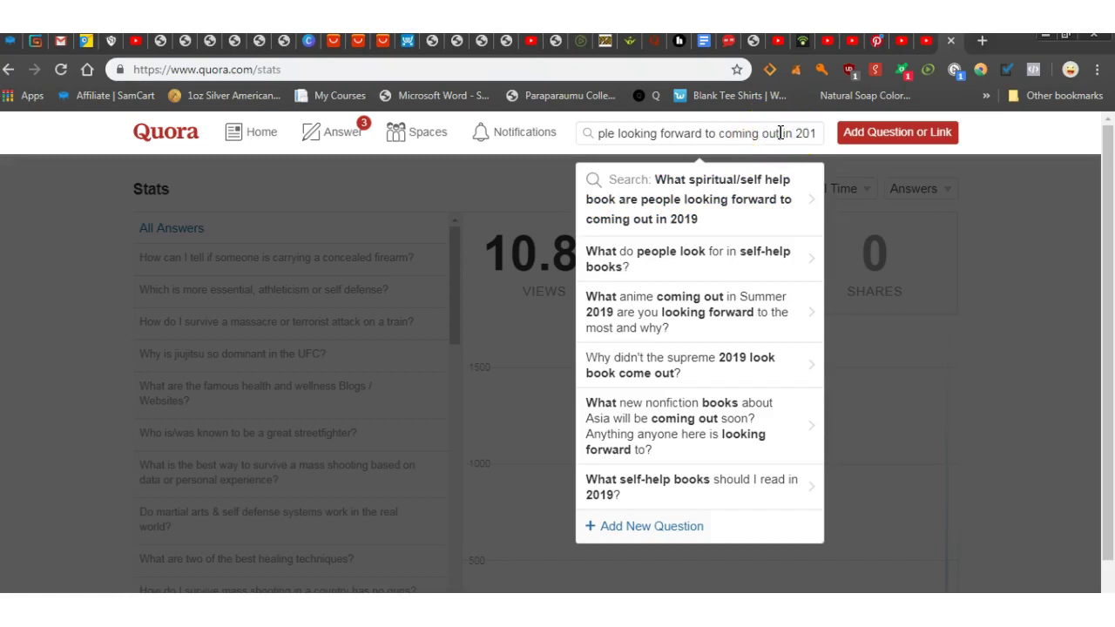
key(BackSpace)
key(BackSpace)
key(BackSpace)
key(BackSpace)
key(BackSpace)
key(BackSpace)
key(BackSpace)
key(BackSpace)
key(BackSpace)
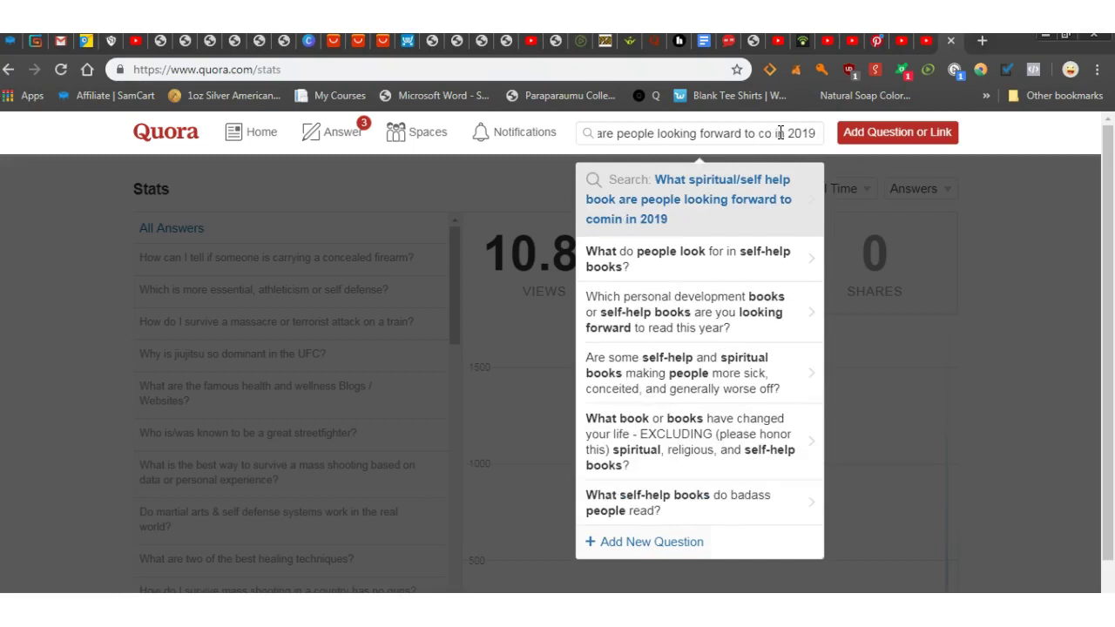
key(BackSpace)
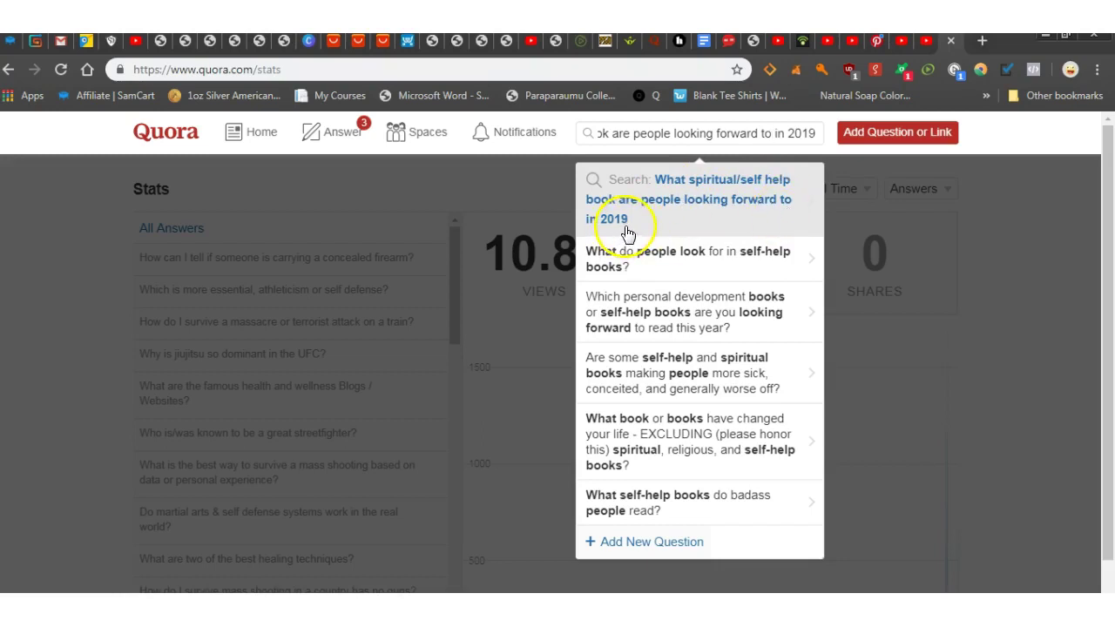
- Post the query as a new public question, "What spiritual/self help book are people looking forward to in 2019?"
click(879, 138)
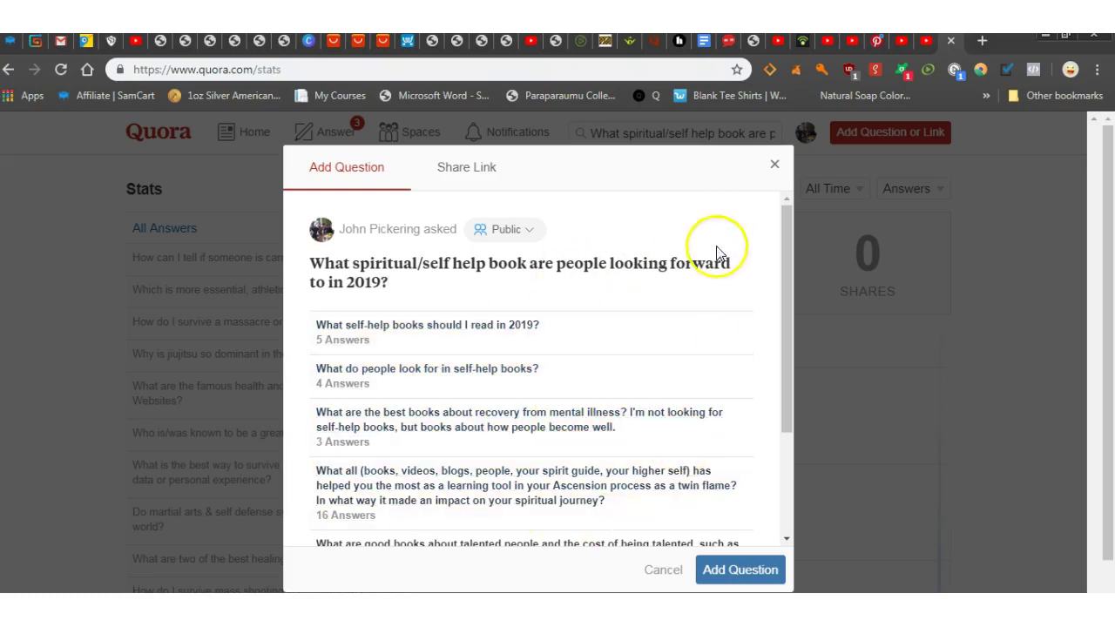
click(741, 572)
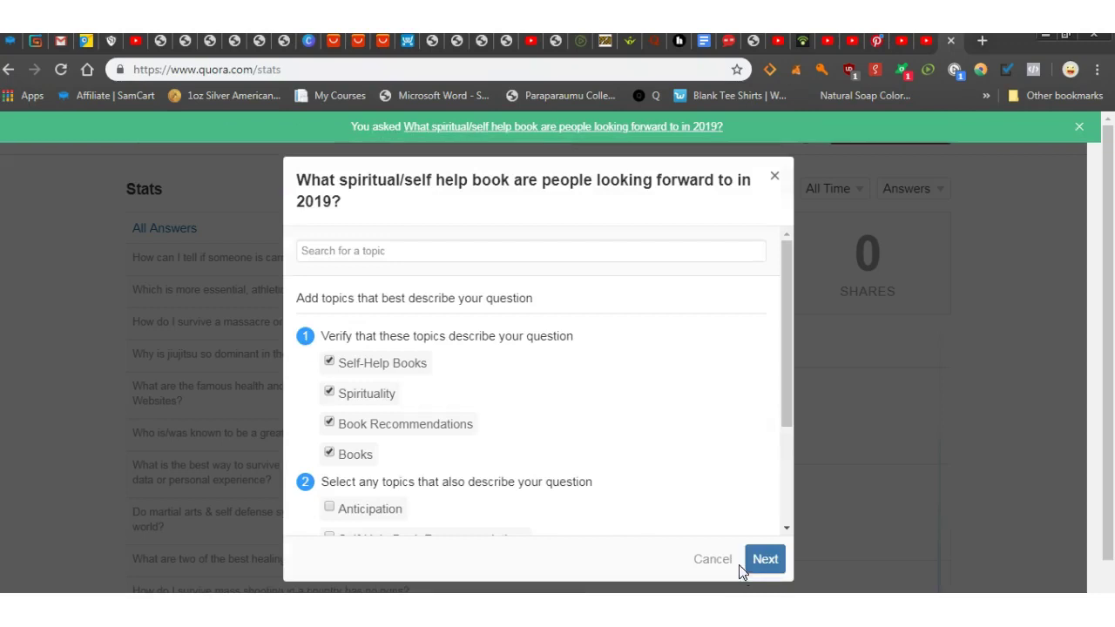
- Add the topics Anticipation, Self-Help Book Recommendations, Self-Improvement, Book Stores, Philosophy of Everyday Life and Reading to the question and confirm them
drag(782, 402, 791, 362)
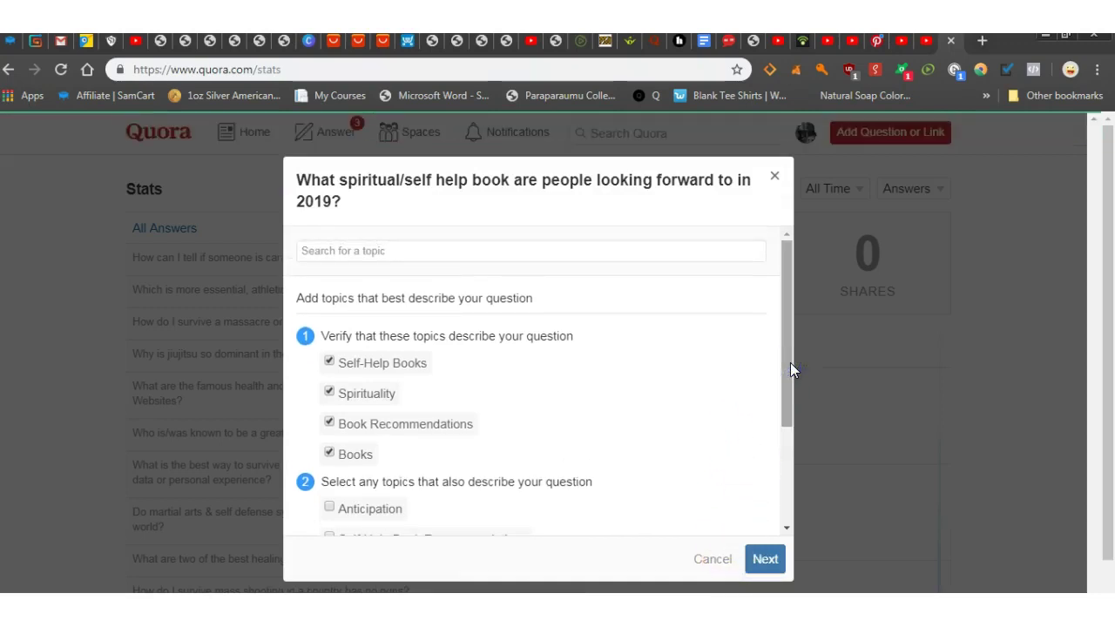
drag(791, 362, 778, 438)
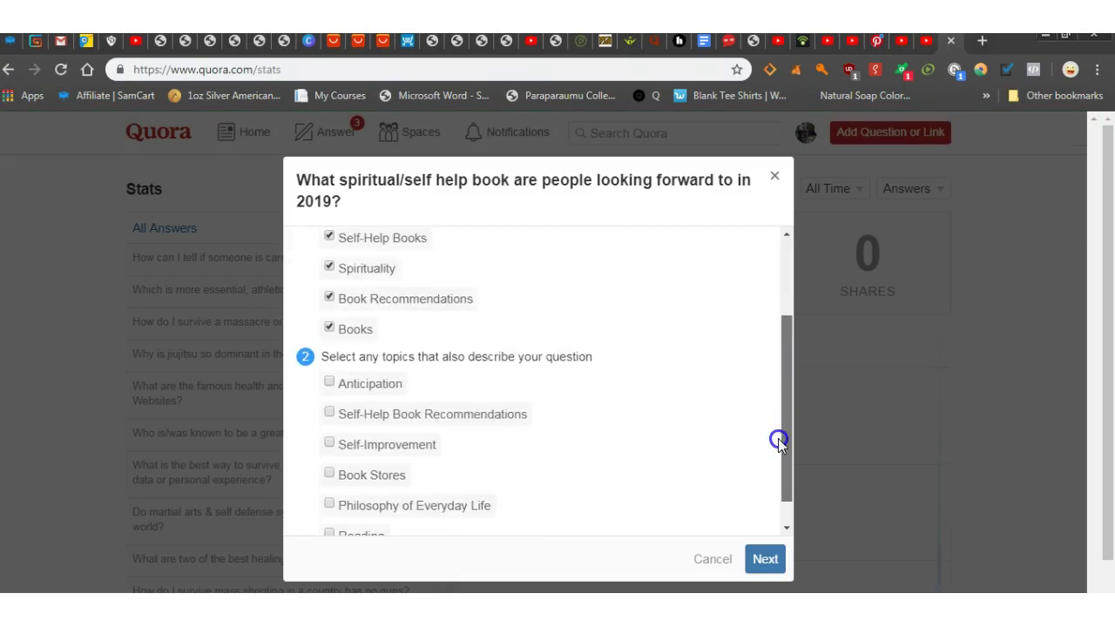
click(330, 383)
click(330, 413)
click(330, 443)
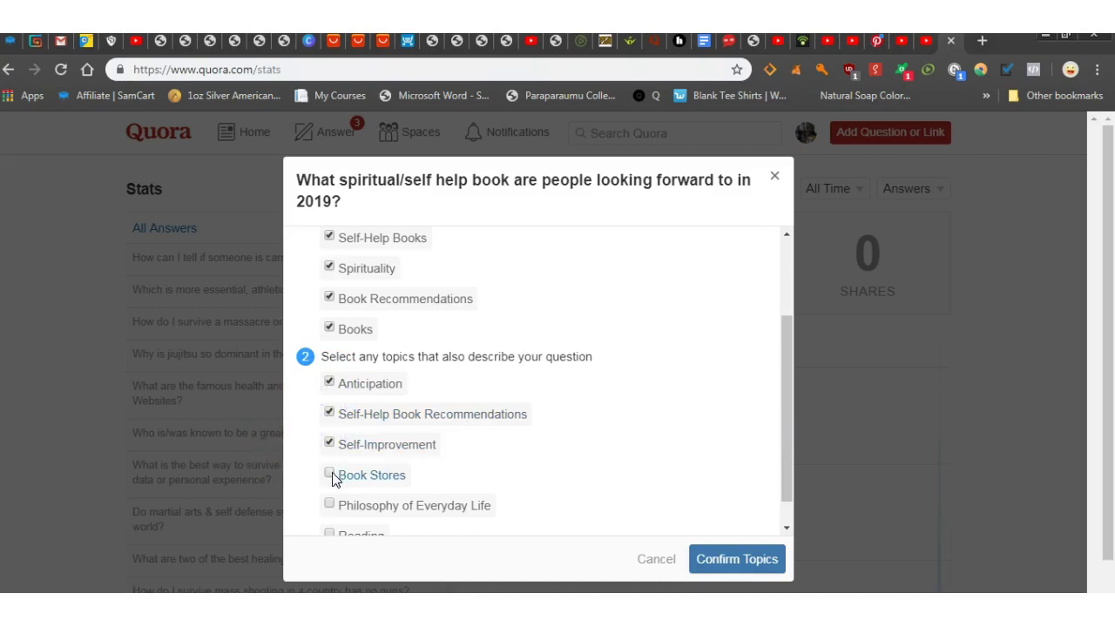
click(331, 475)
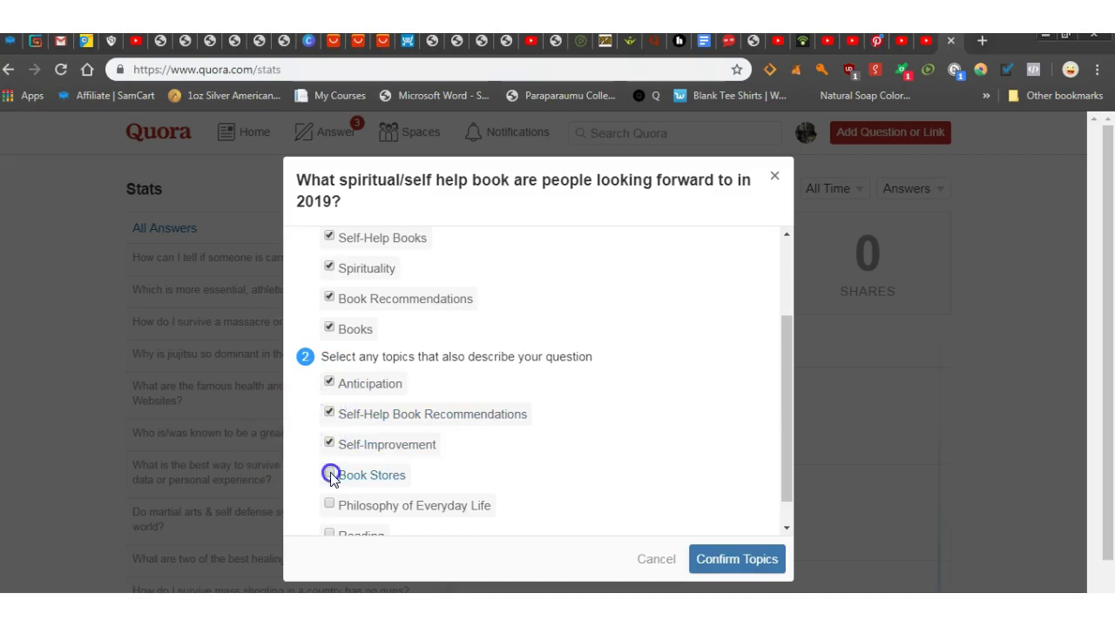
click(330, 505)
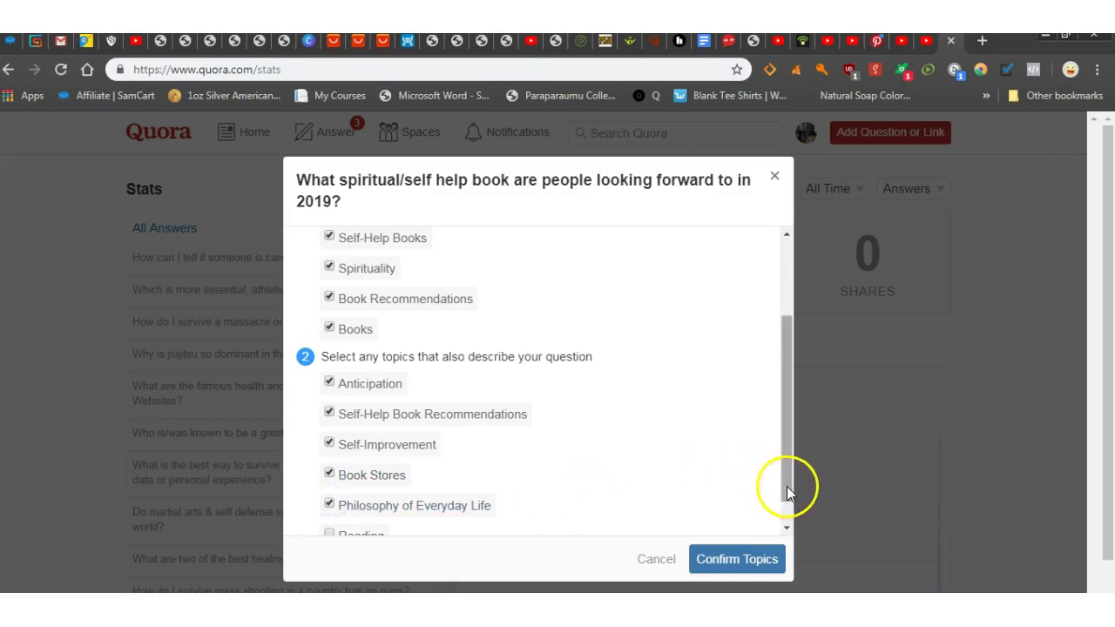
drag(787, 486, 787, 510)
click(330, 504)
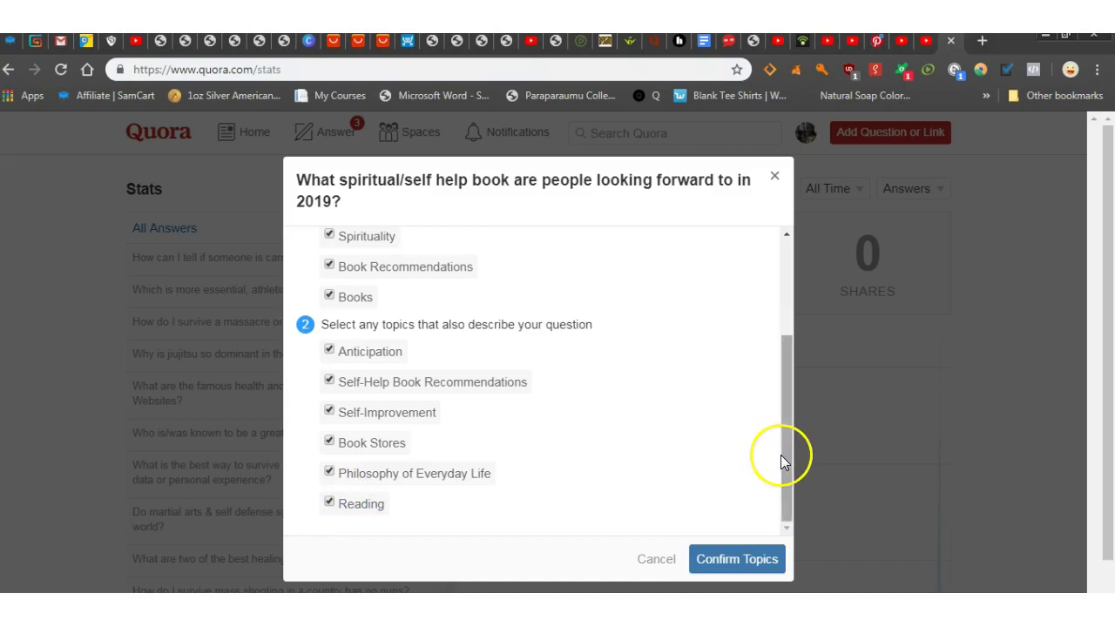
drag(784, 448, 785, 327)
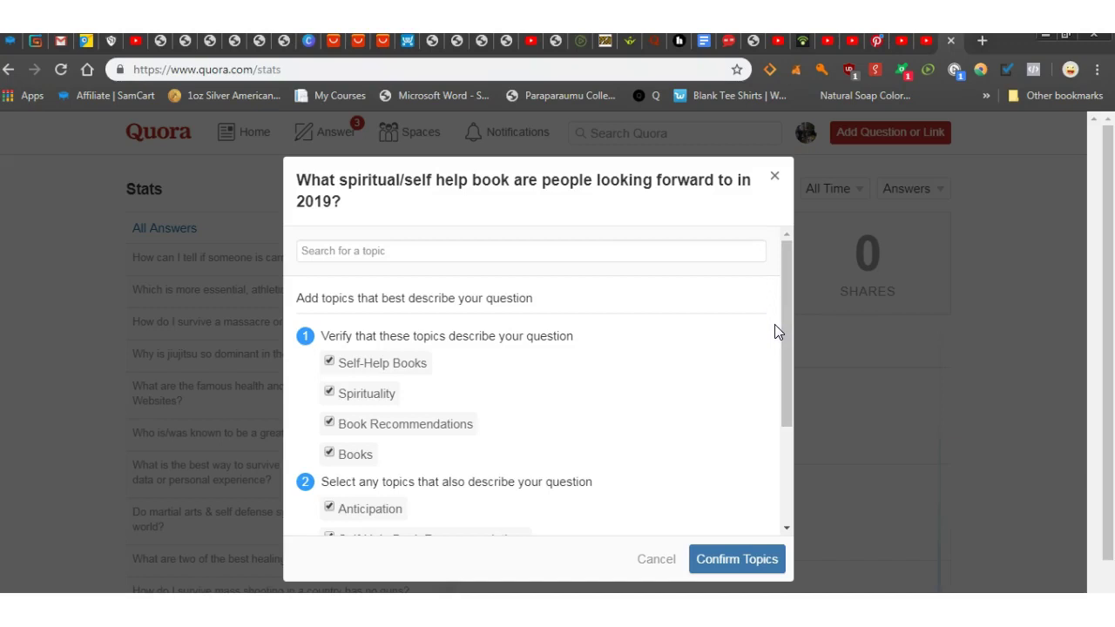
click(747, 298)
click(739, 562)
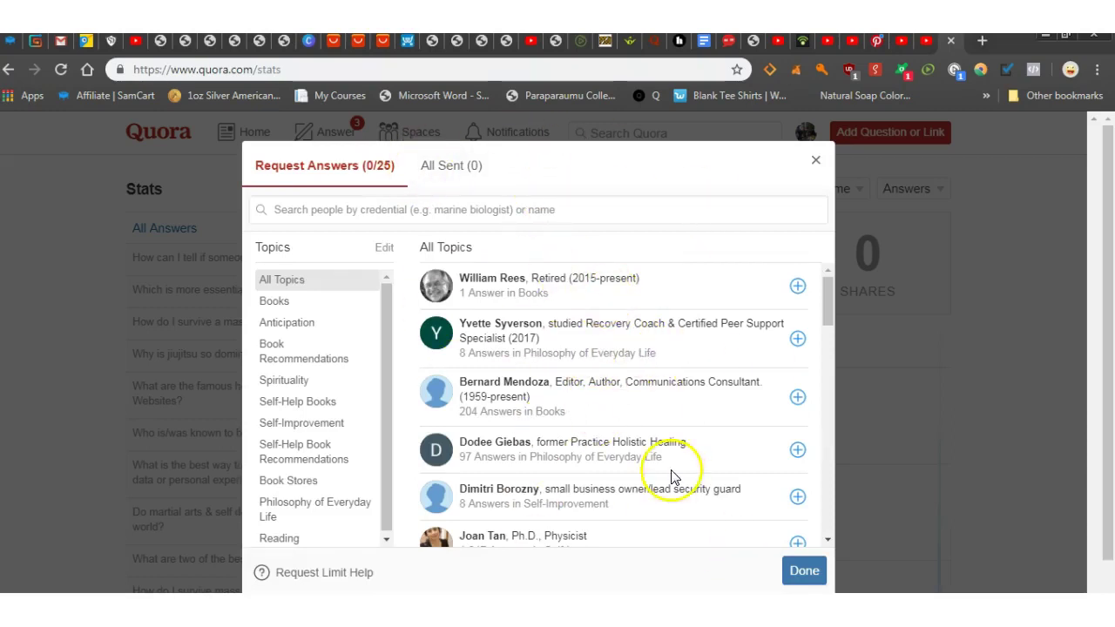
- Finish the answer request dialog without requesting anyone and start a new answer to the posted question
click(802, 572)
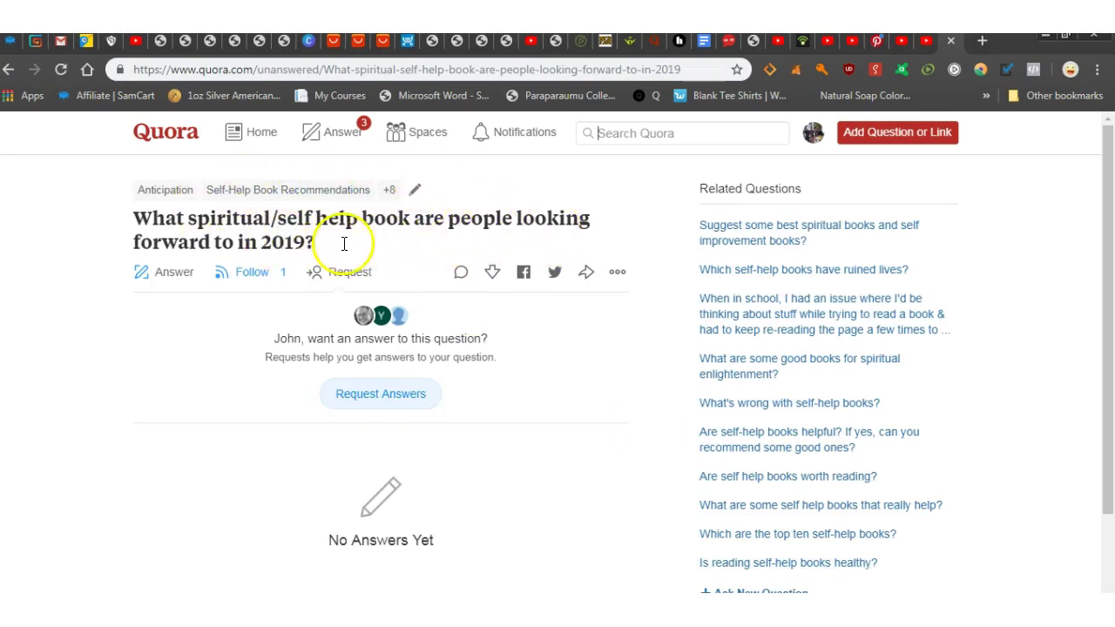
click(176, 274)
click(212, 414)
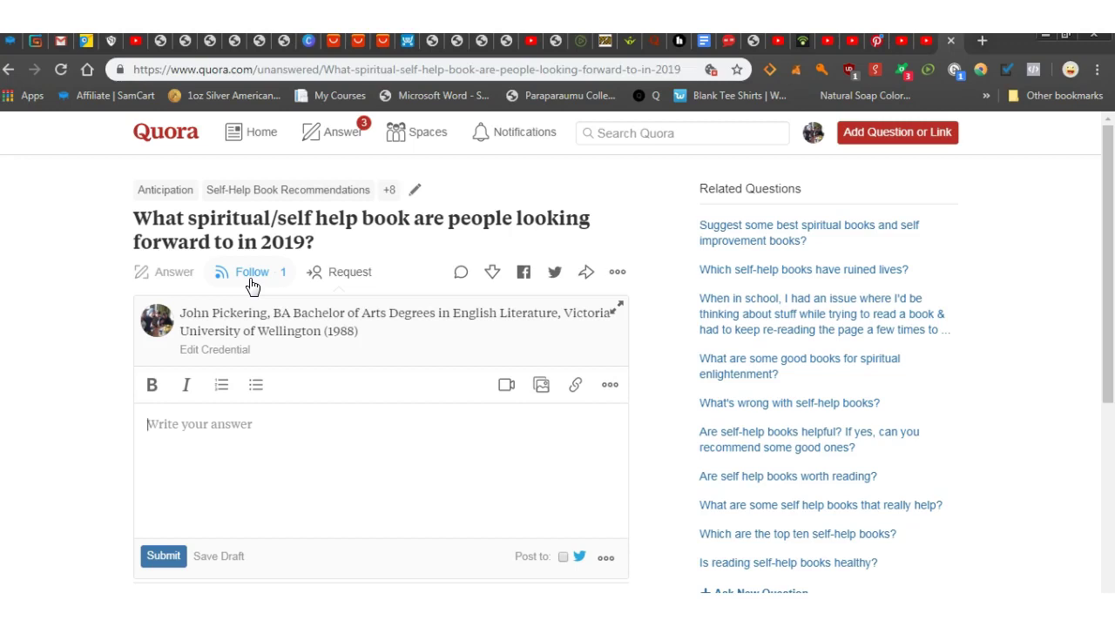
- Begin the answer with "I can't wait for Drunvalo Melchizedek's new book to come out. It should be"
text(I)
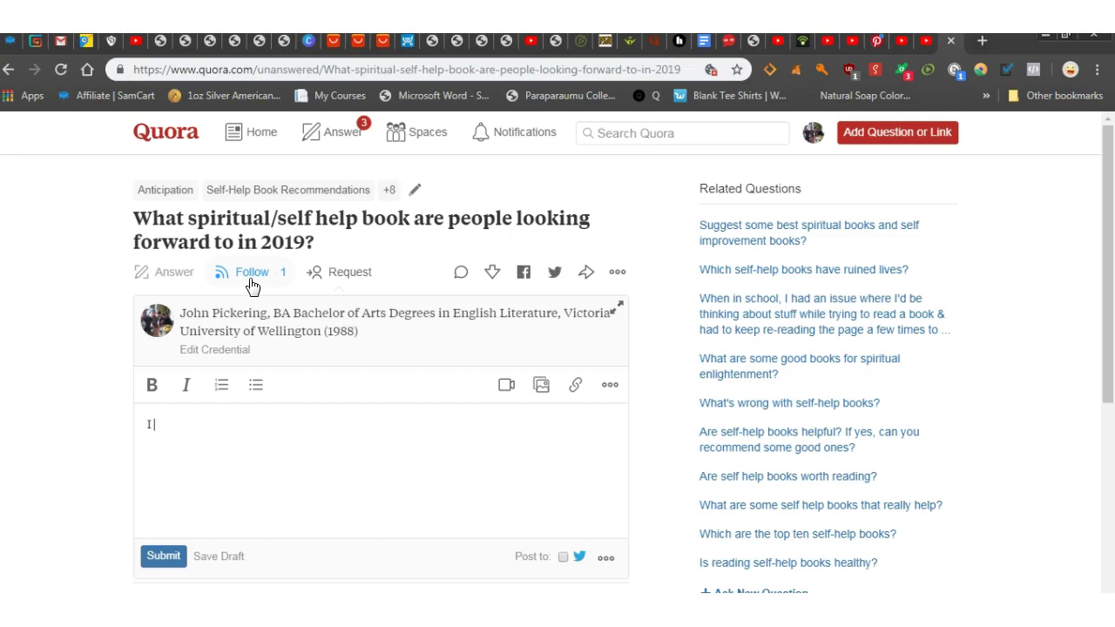
text( can')
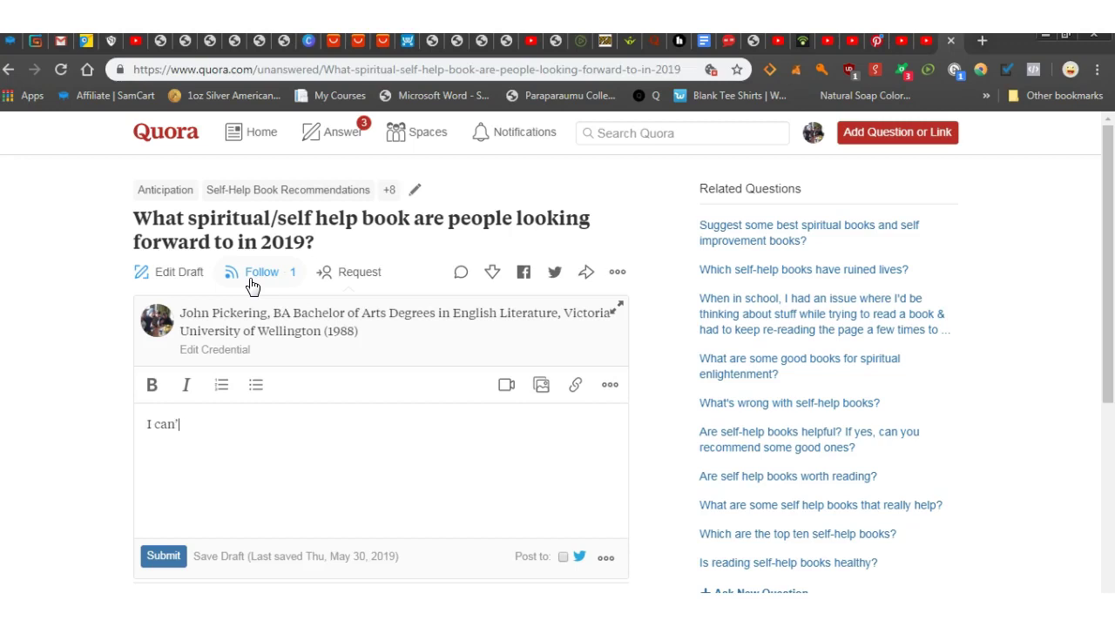
text(t wait for Drunvalo)
text(Mel)
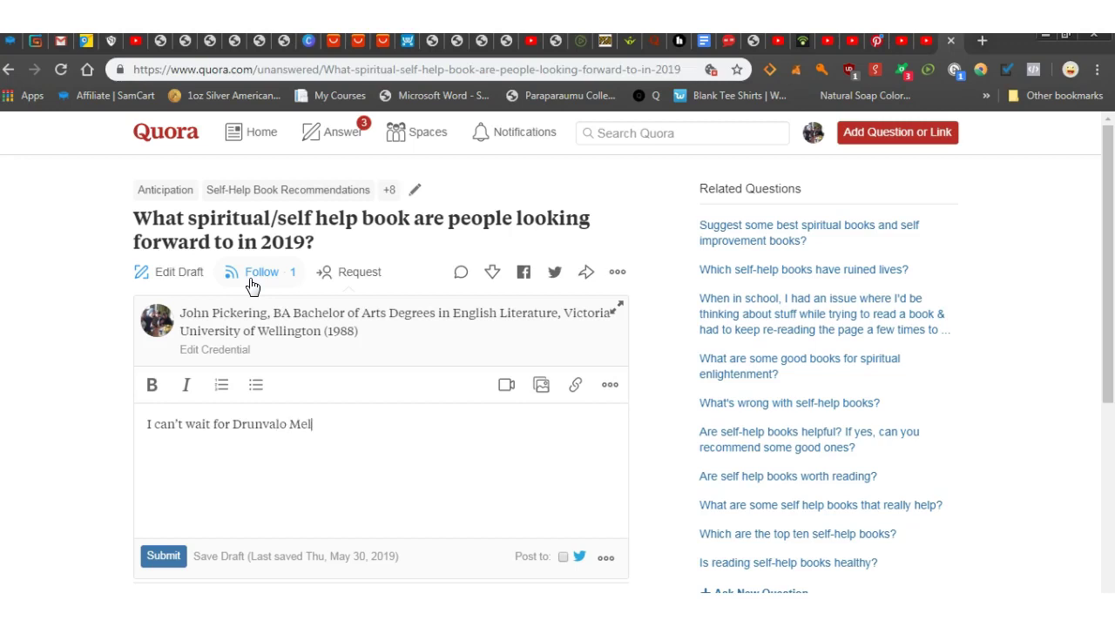
text(chizedek's new book)
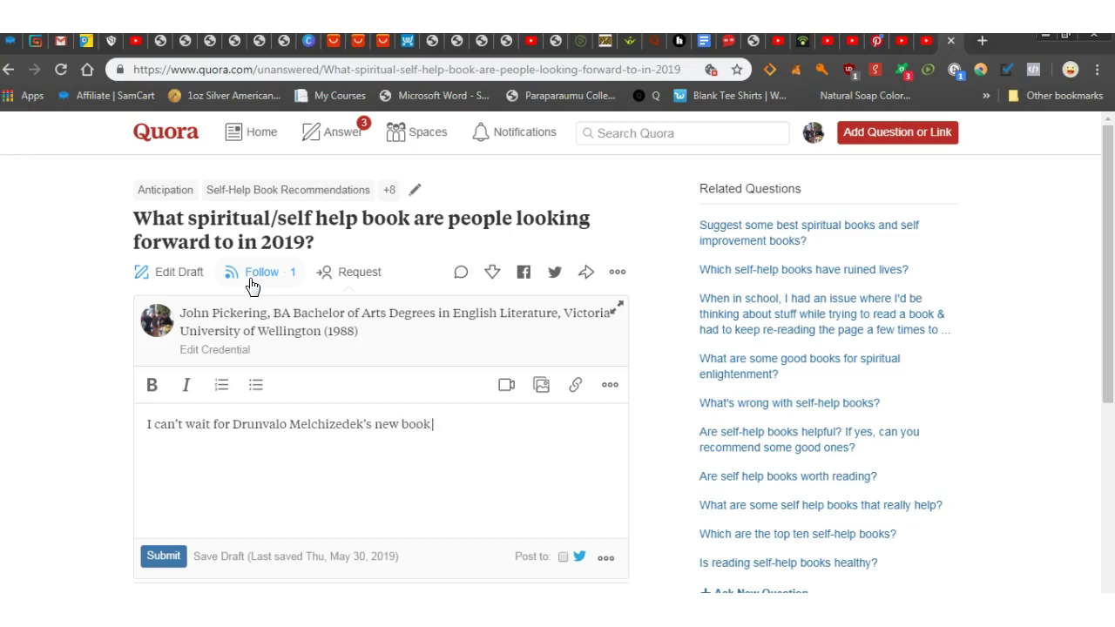
text( to come out. It should be )
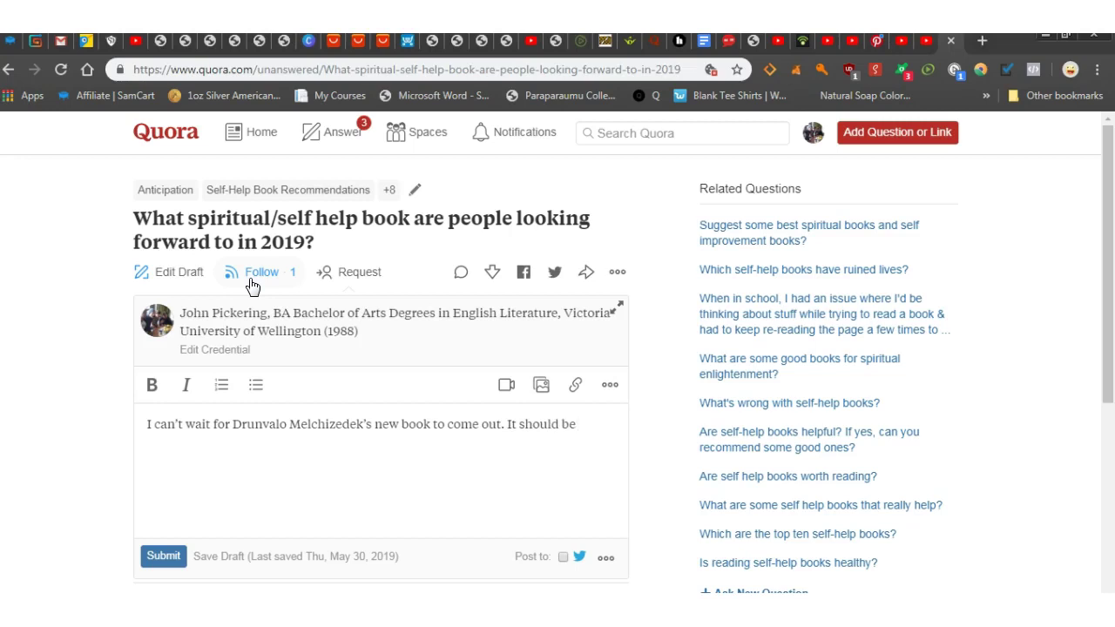
- Continue the answer's second sentence with "published soon because he was expecting it to come out last year"
text(published soon because)
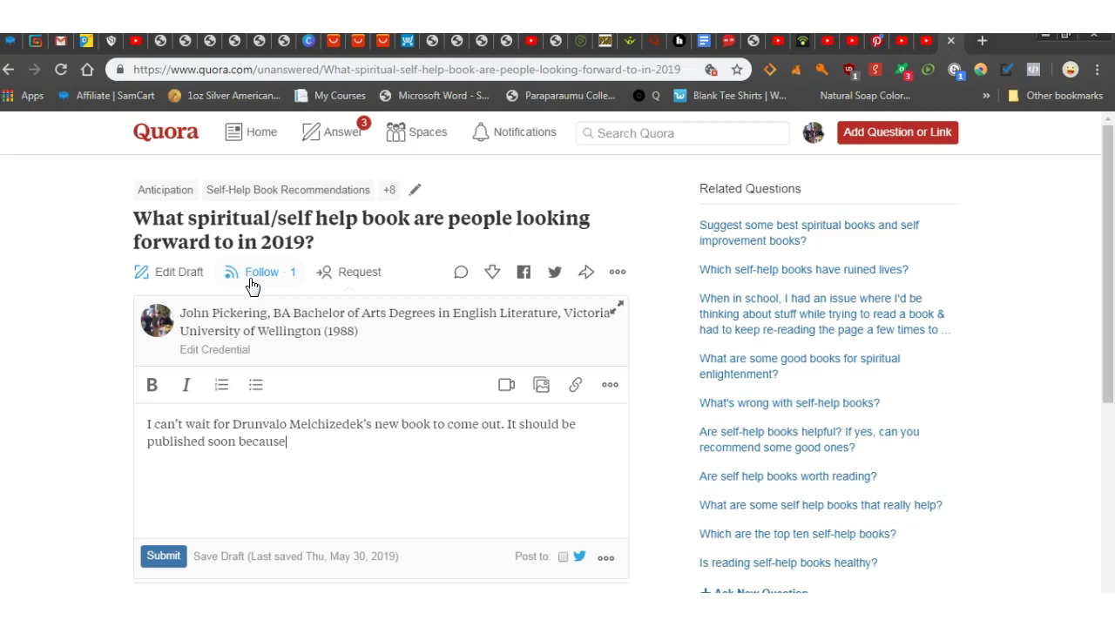
text( he was expecting i)
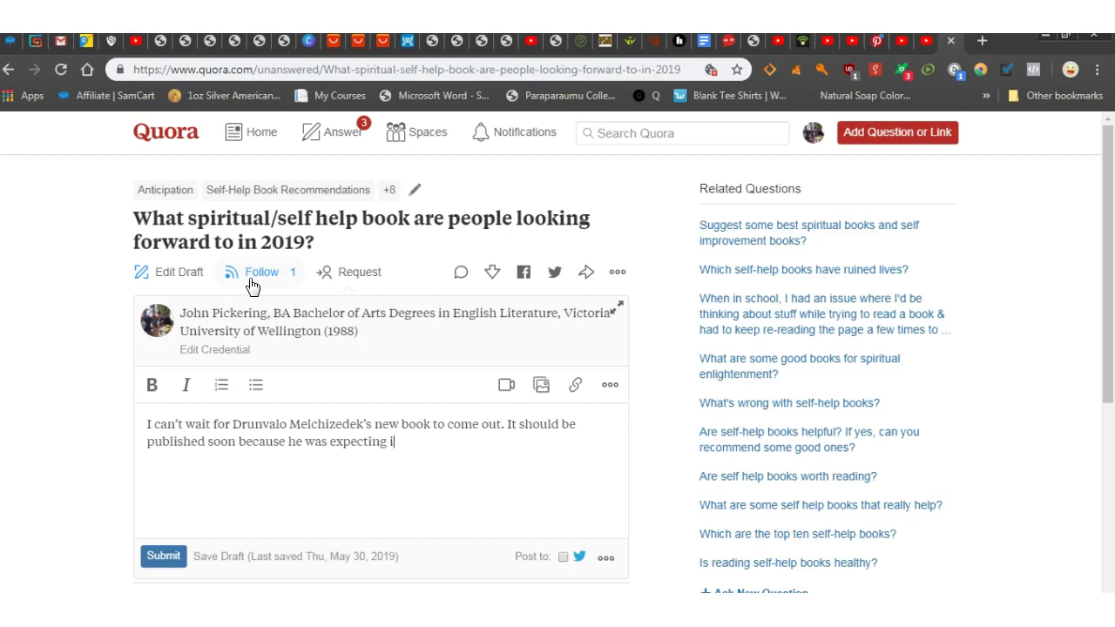
text(t to come out last year)
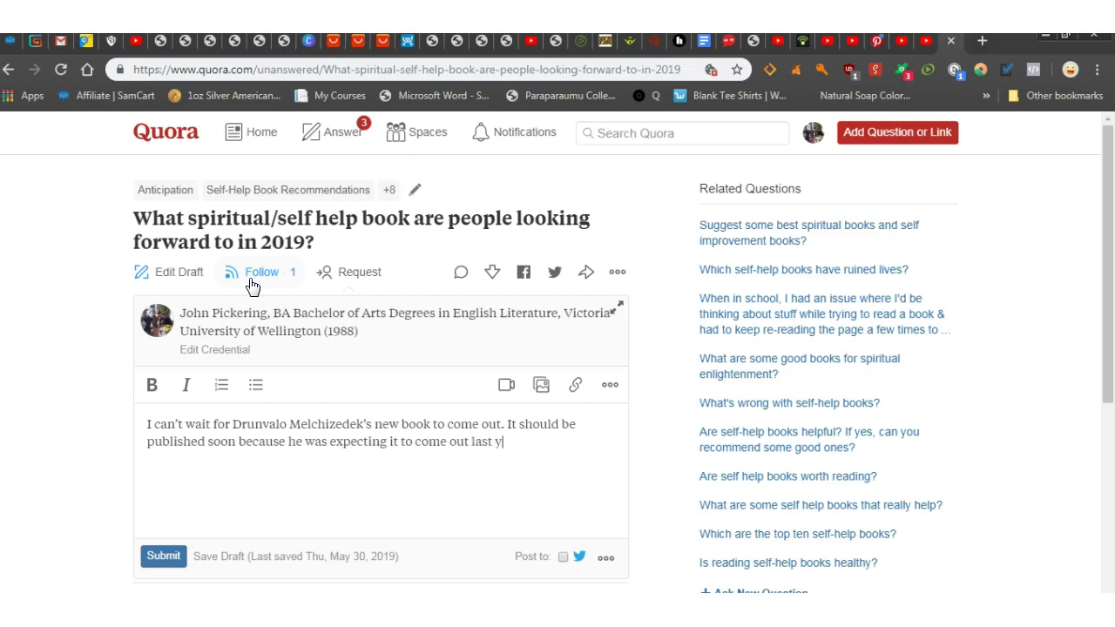